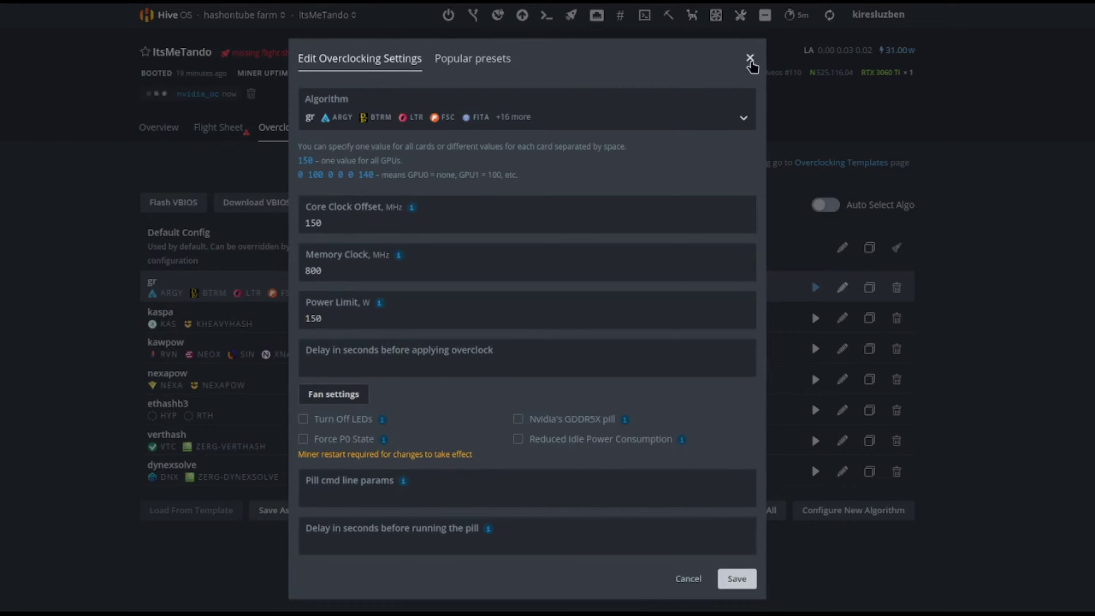
Close the overclocking settings and go from the worker's flight sheets to the farm-wide flight sheet management page
left_click(750, 58)
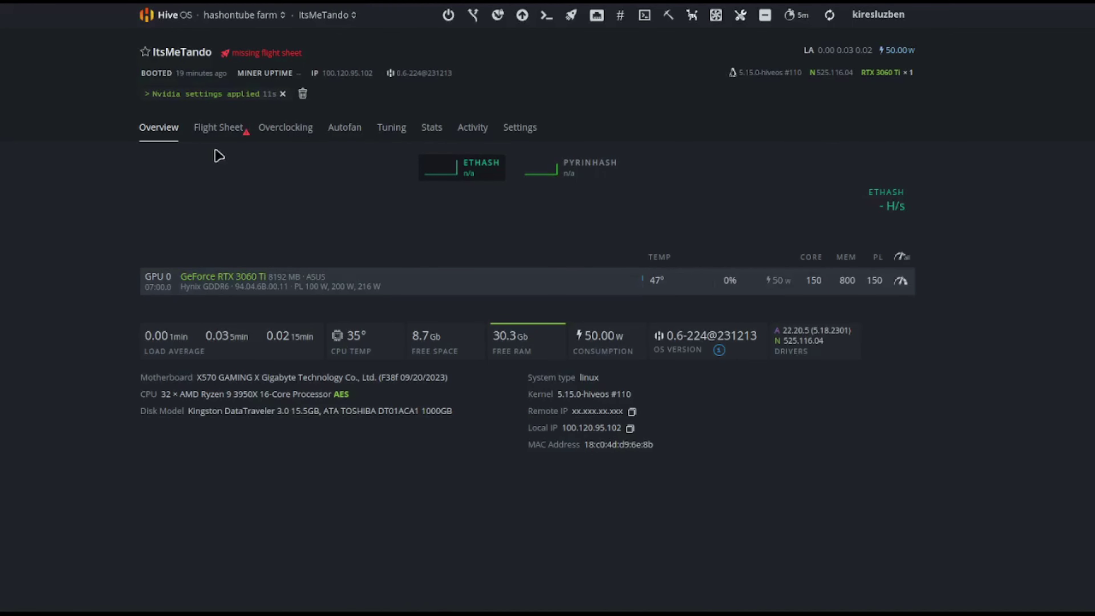
left_click(217, 126)
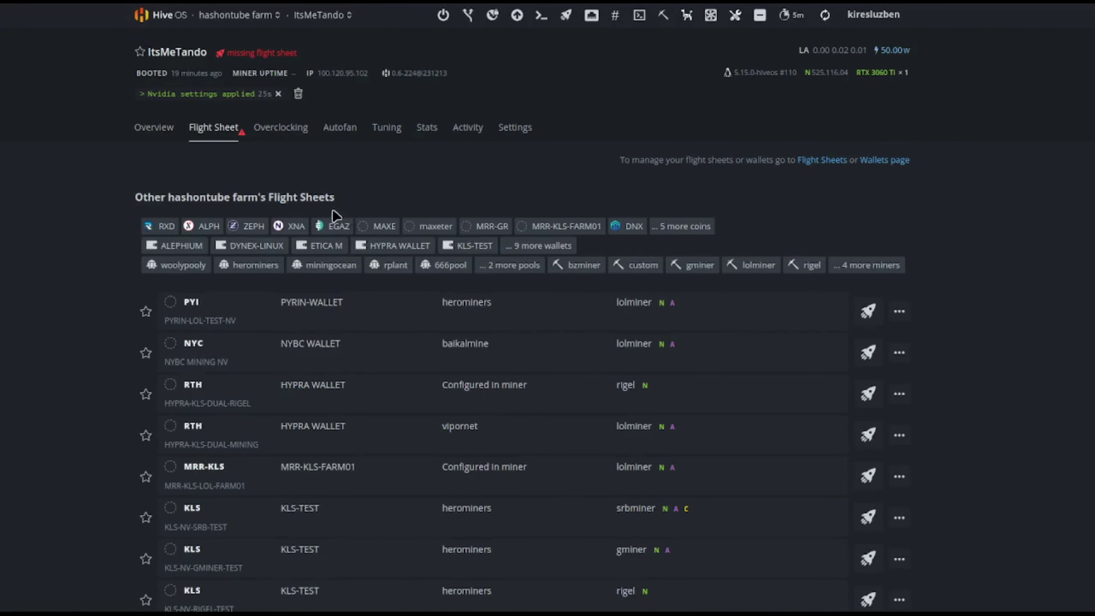
left_click(832, 163)
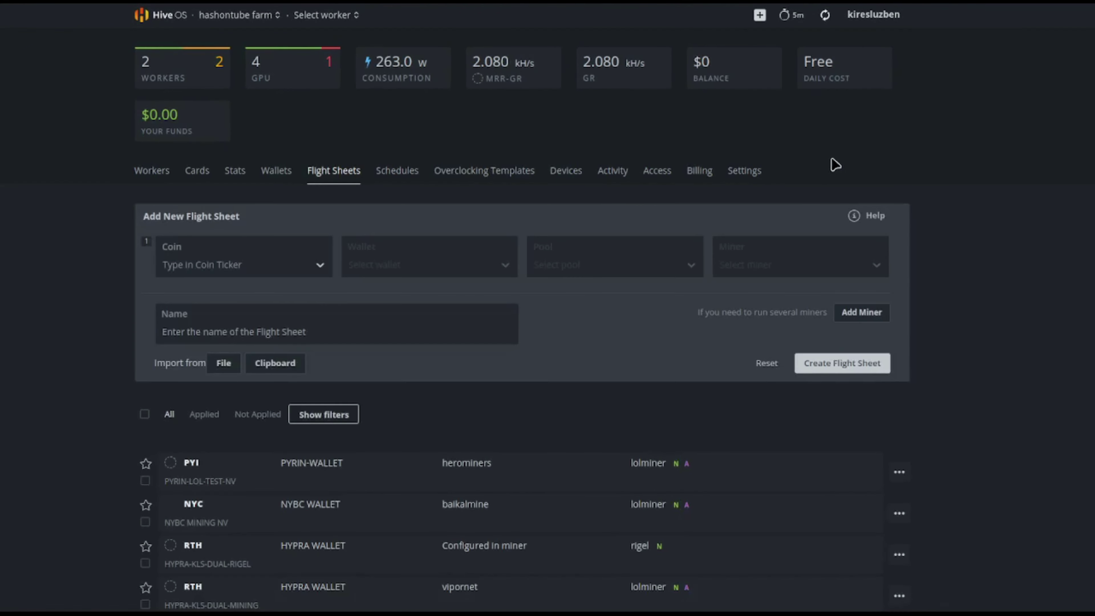
Start a new flight sheet with coin MECU, wallet MECUAI-WALLET and the pool set to Configure in miner
left_click(258, 262)
type("mec")
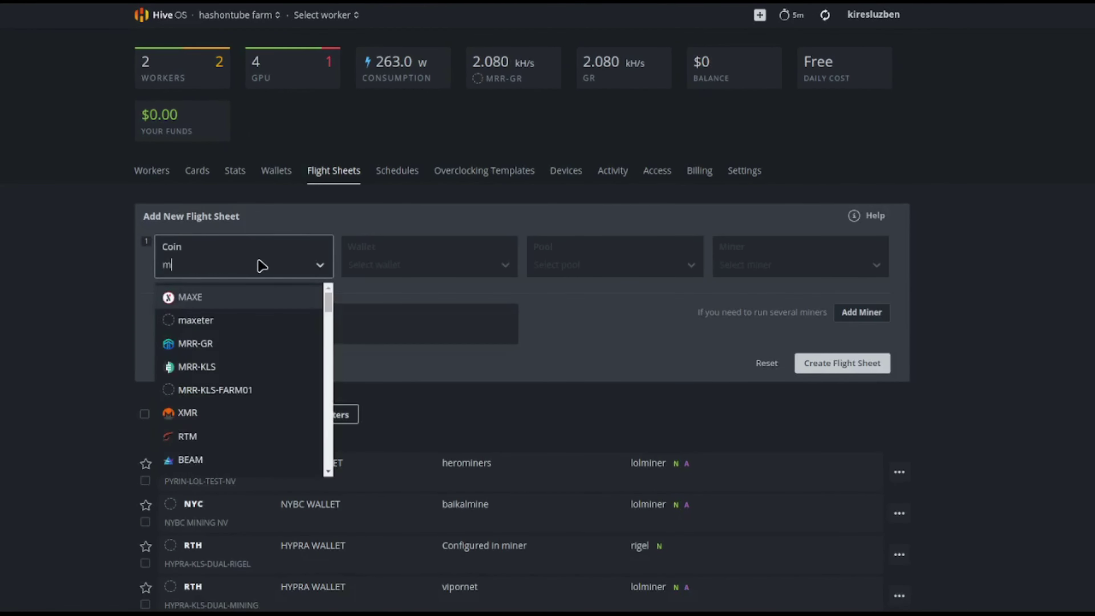
left_click(236, 302)
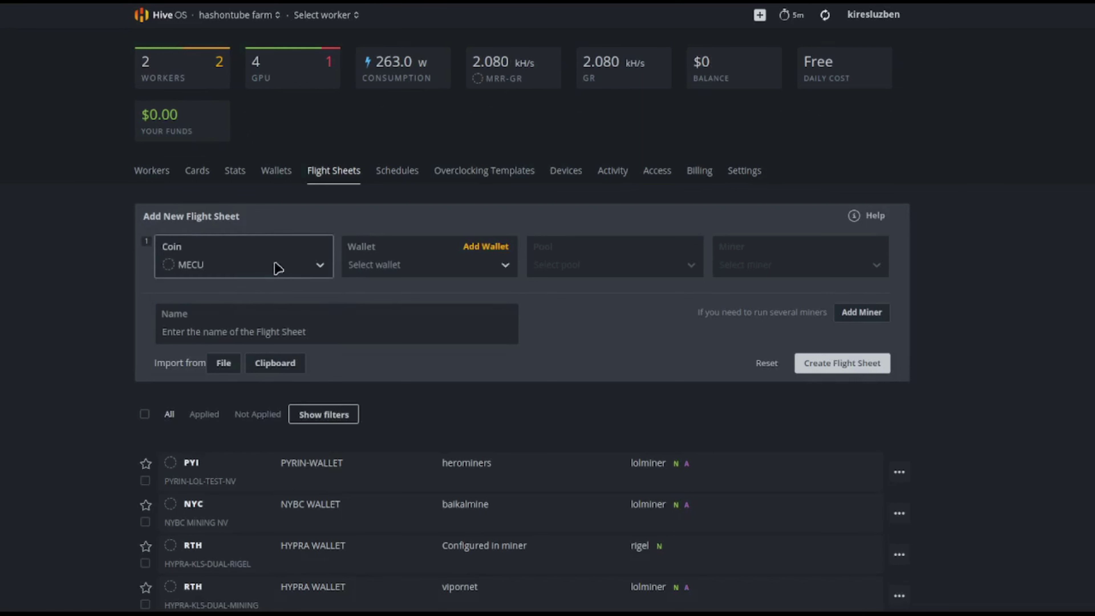
left_click(381, 269)
left_click(408, 304)
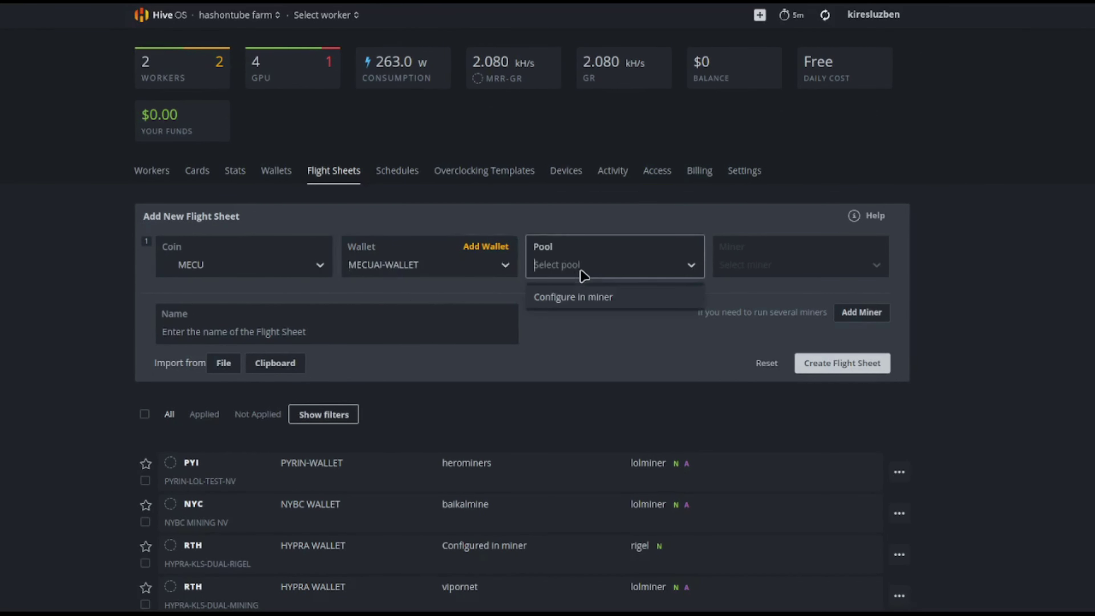
left_click(576, 303)
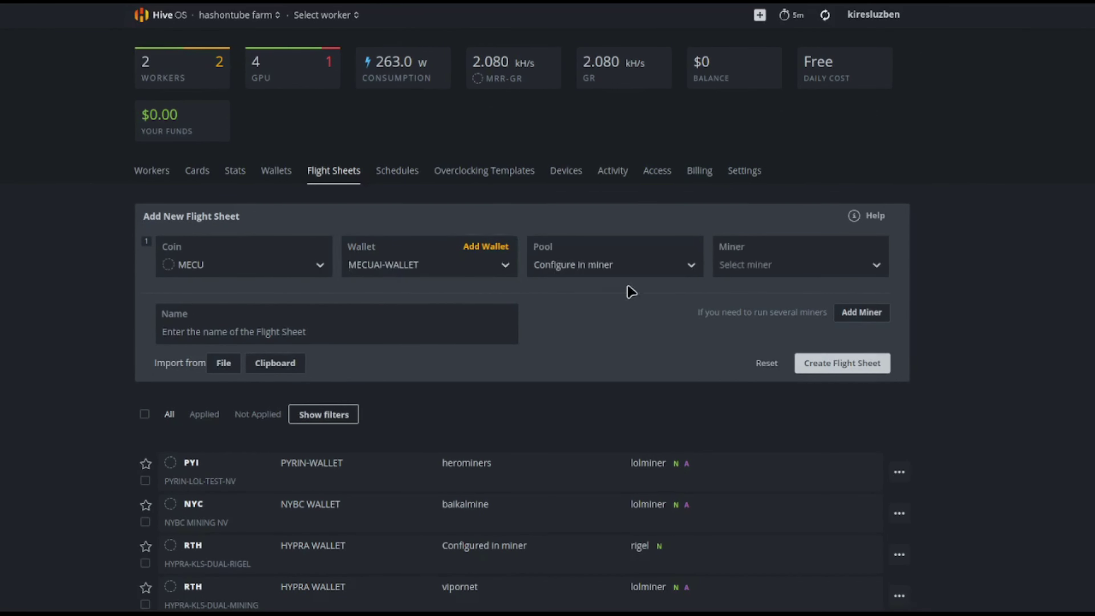
Choose WildRig Multi as the miner for the new flight sheet
left_click(795, 269)
scroll(800, 461, "down", 8)
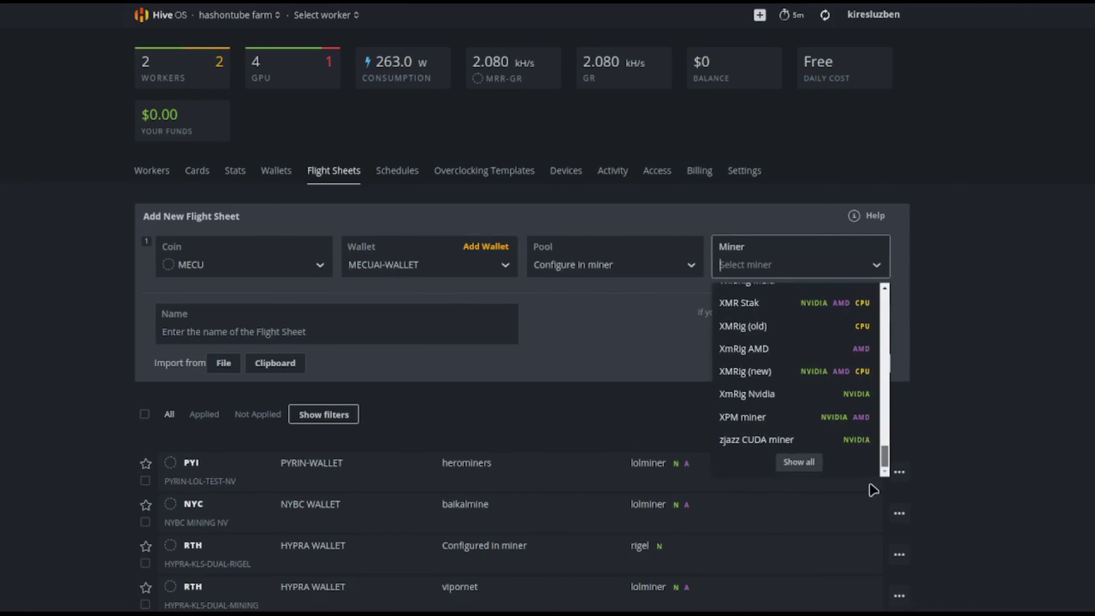
scroll(814, 421, "down", 7)
scroll(801, 444, "down", 3)
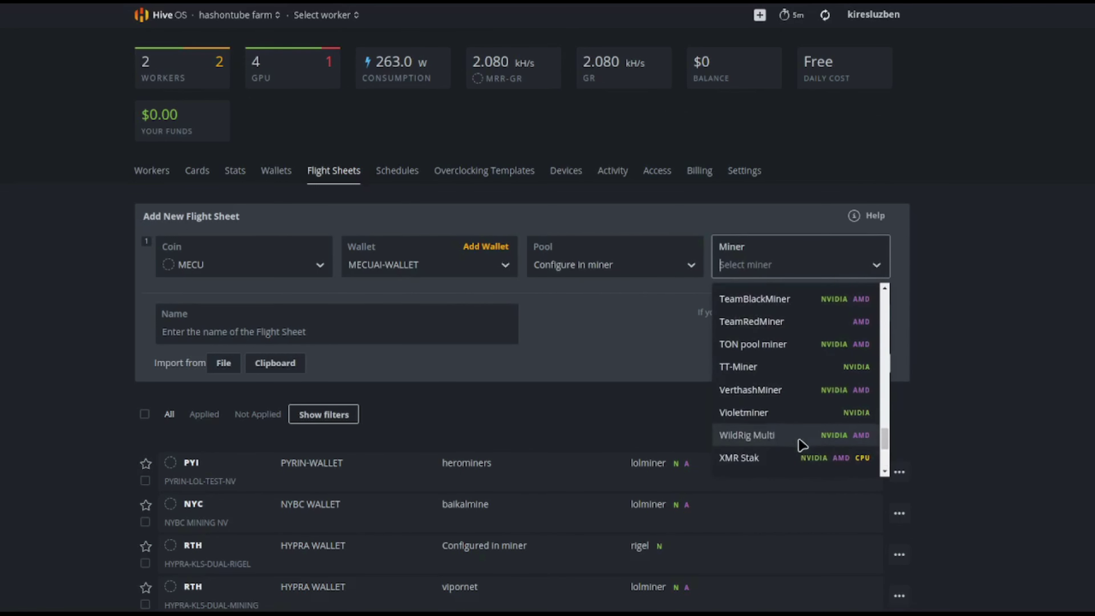
left_click(766, 434)
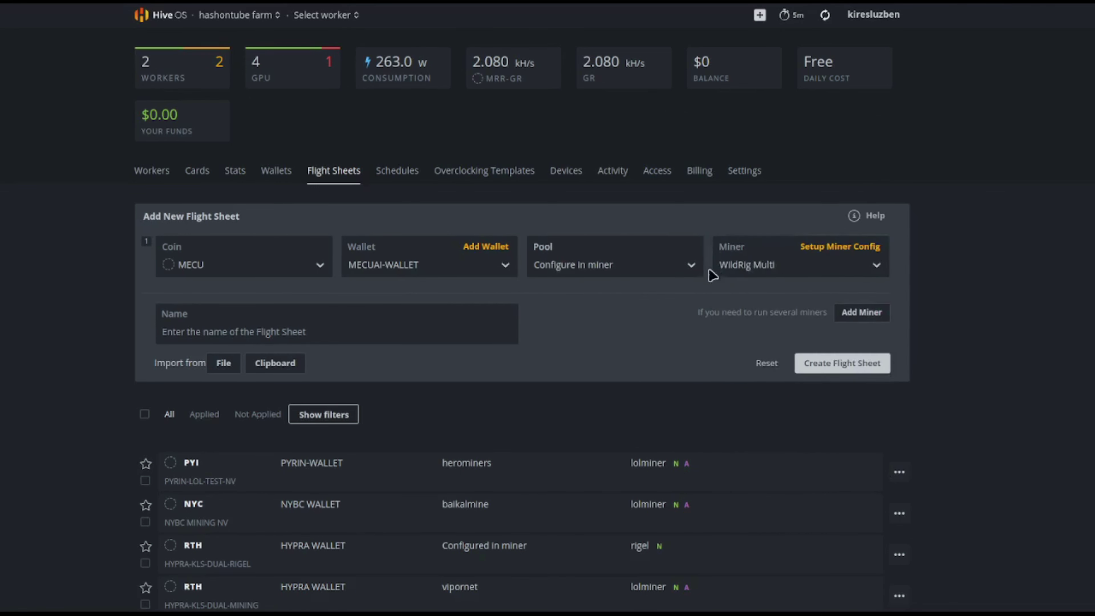
In the WildRig Multi configuration, use the ghostrider hash algorithm and the wallet and worker template %WAL%.%WORKER_NAME%
left_click(845, 252)
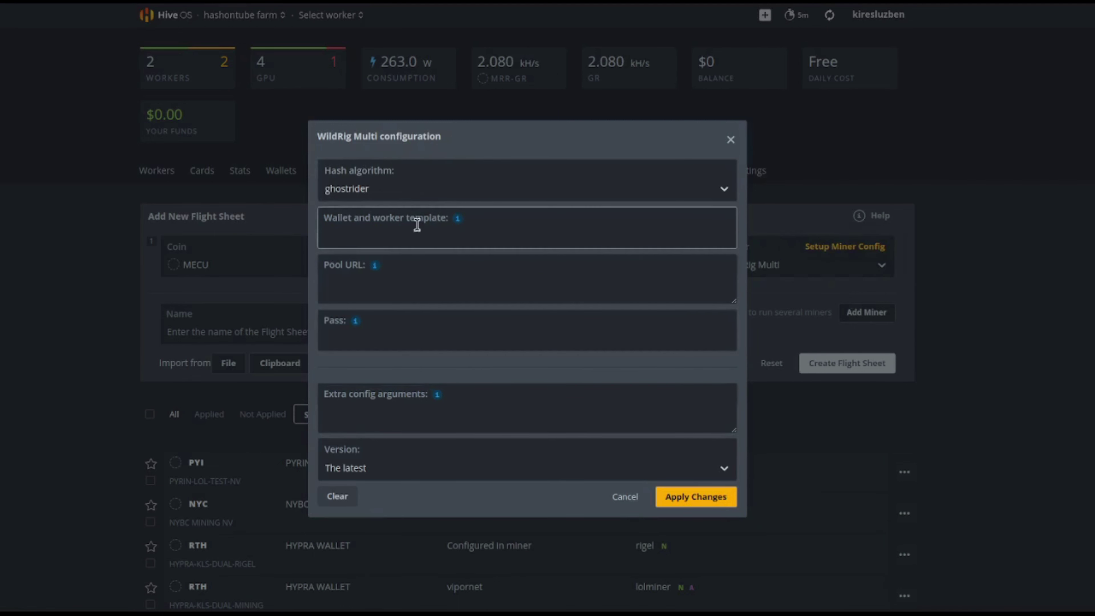
mouse_move(457, 222)
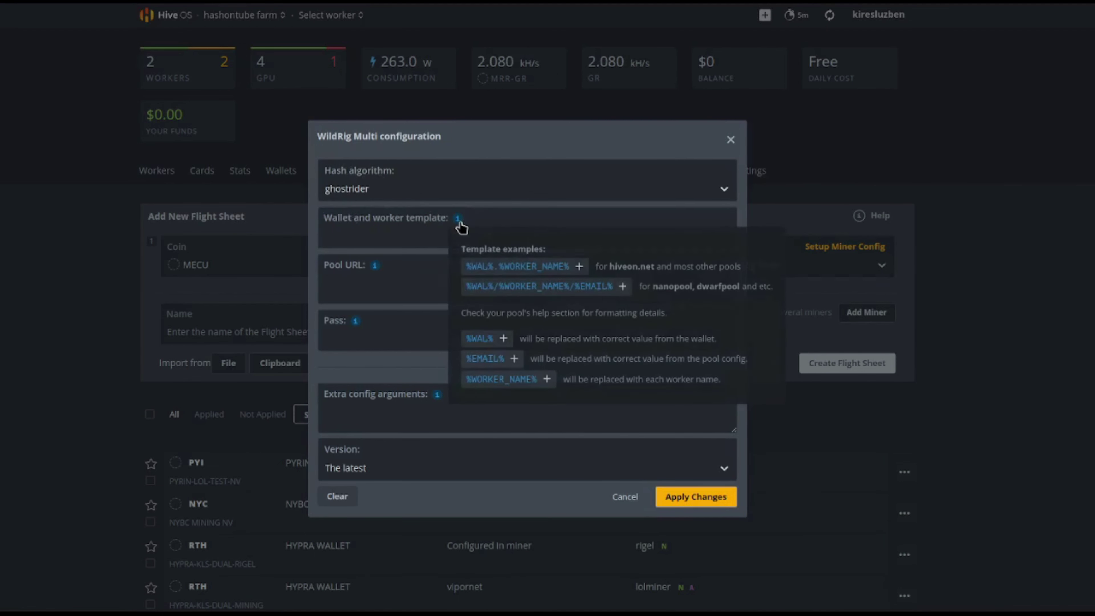
left_click(520, 269)
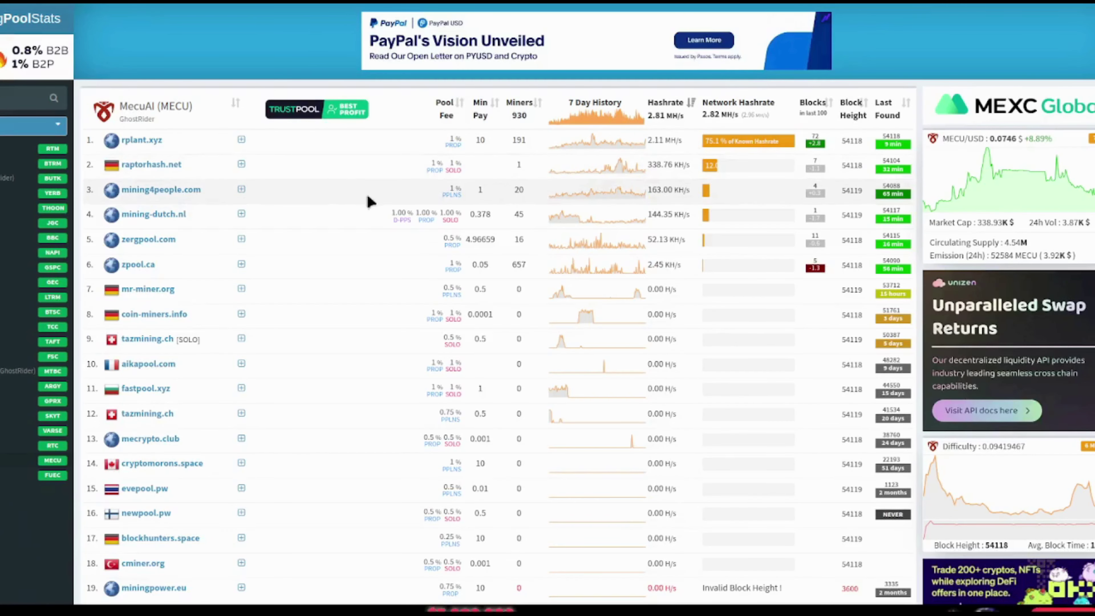
From the MecuAI pool list, open rplant.xyz and display the MecuAI connection details and miner config section
left_click(139, 141)
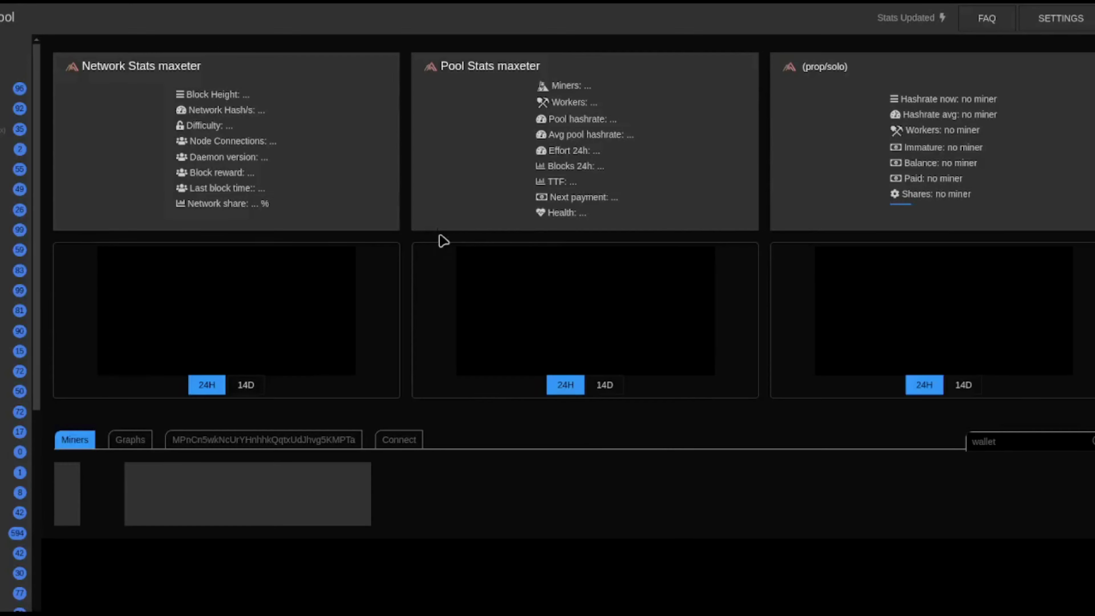
left_click(19, 440)
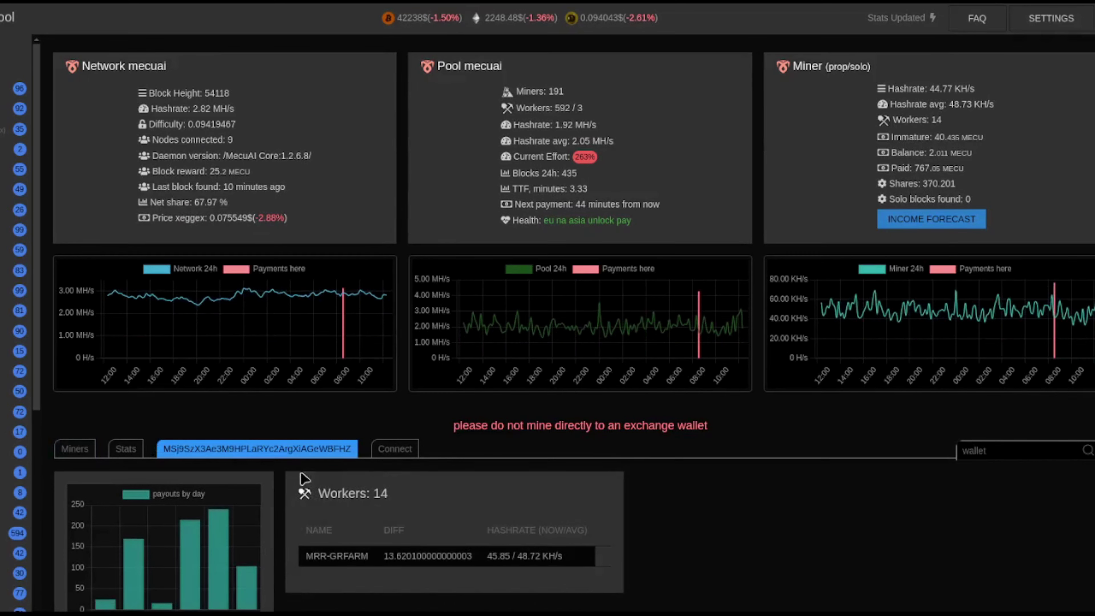
left_click(409, 444)
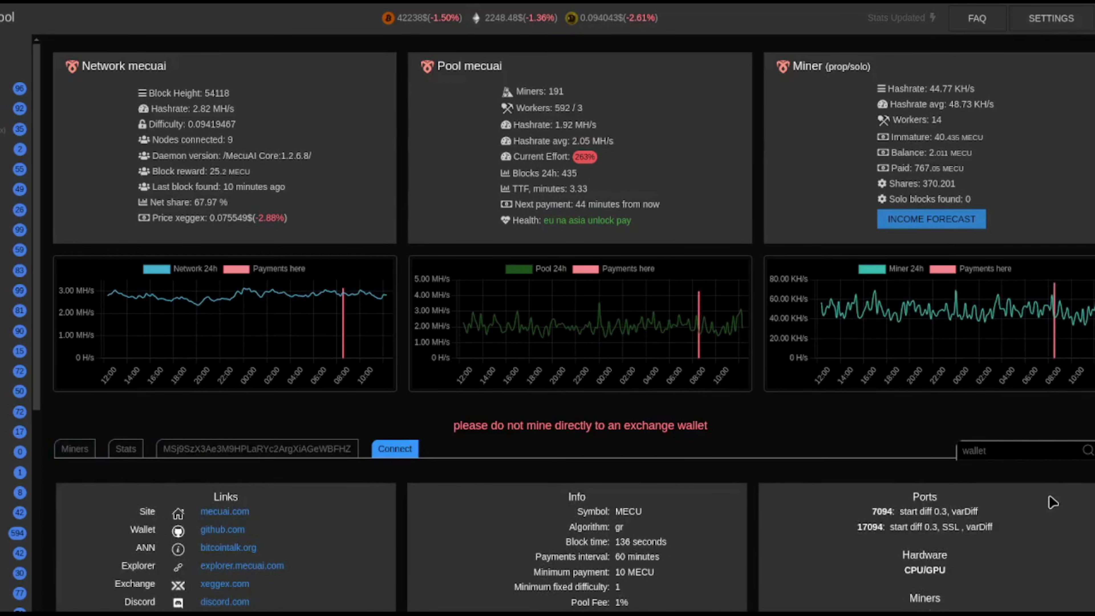
scroll(1052, 502, "down", 10)
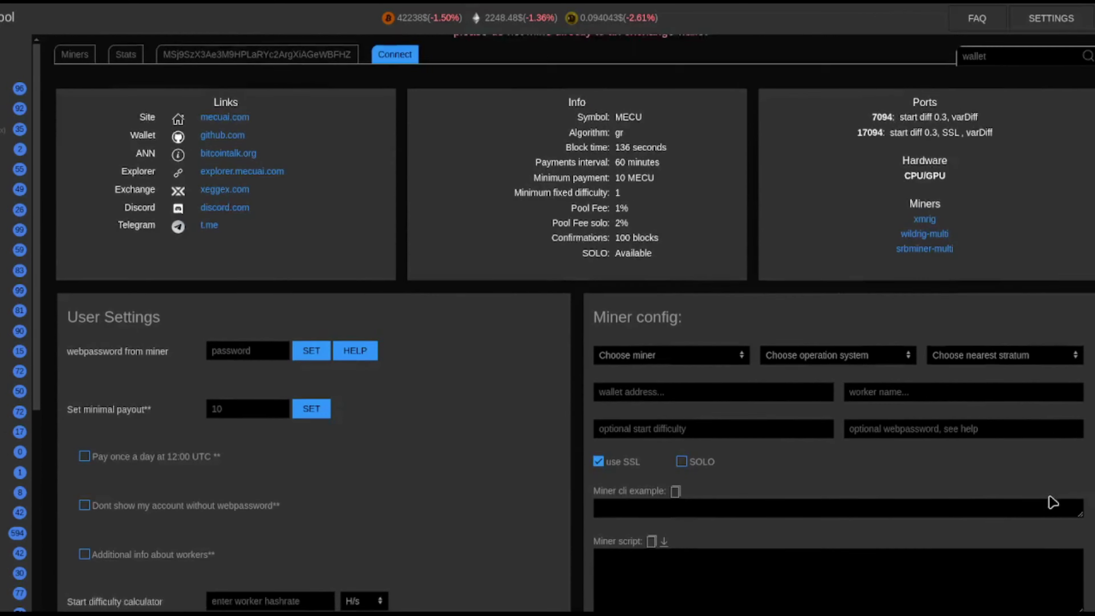
Generate the pool's miner config for wildrig-multi on Windows with the Europe stratum
left_click(664, 350)
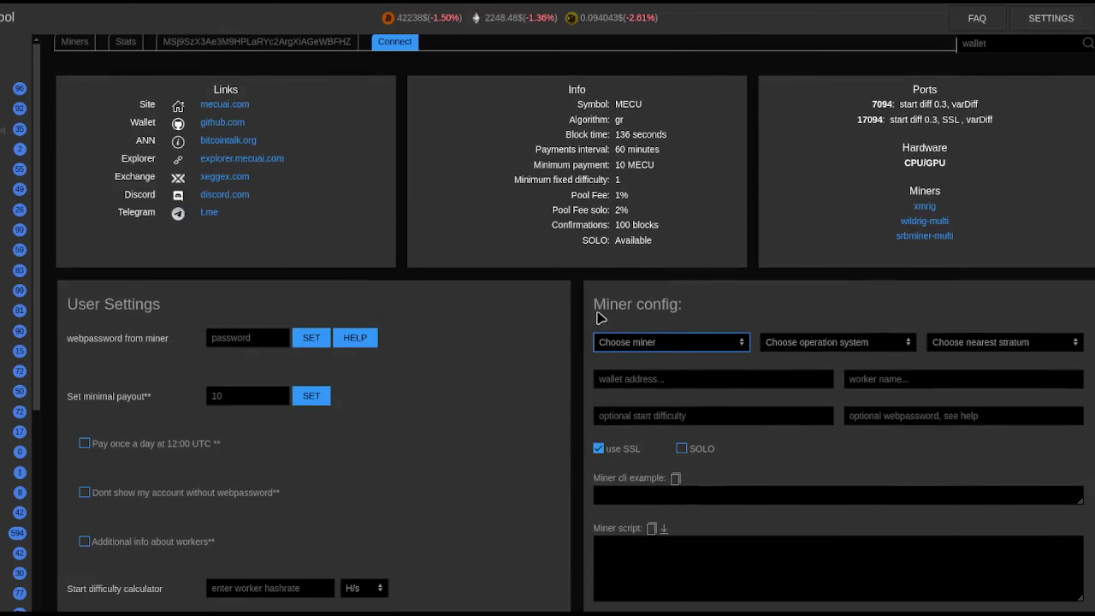
left_click_drag(673, 298, 683, 309)
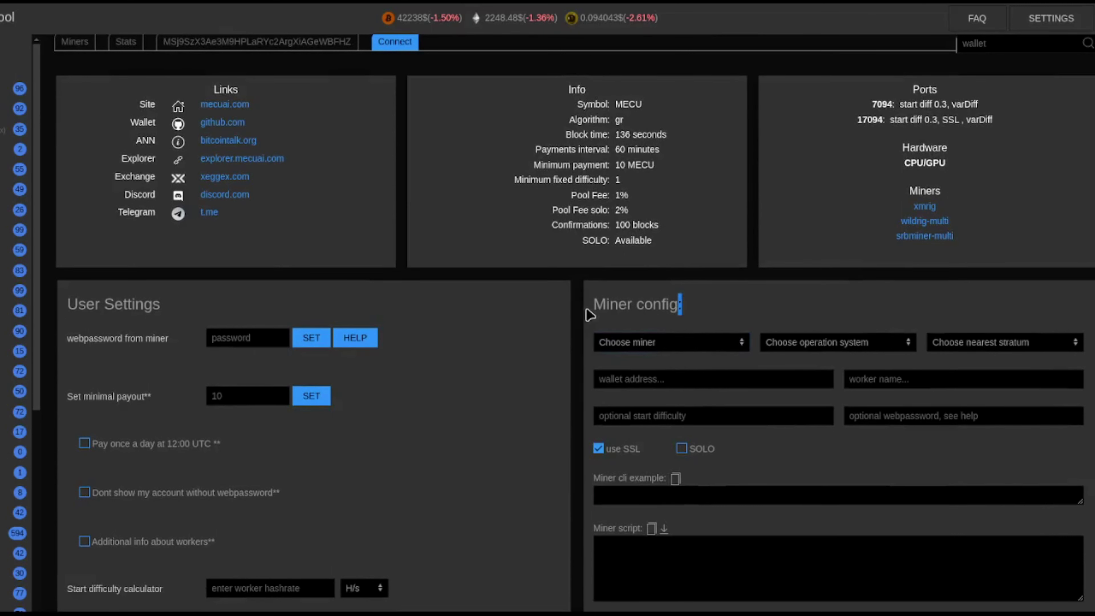
left_click(709, 347)
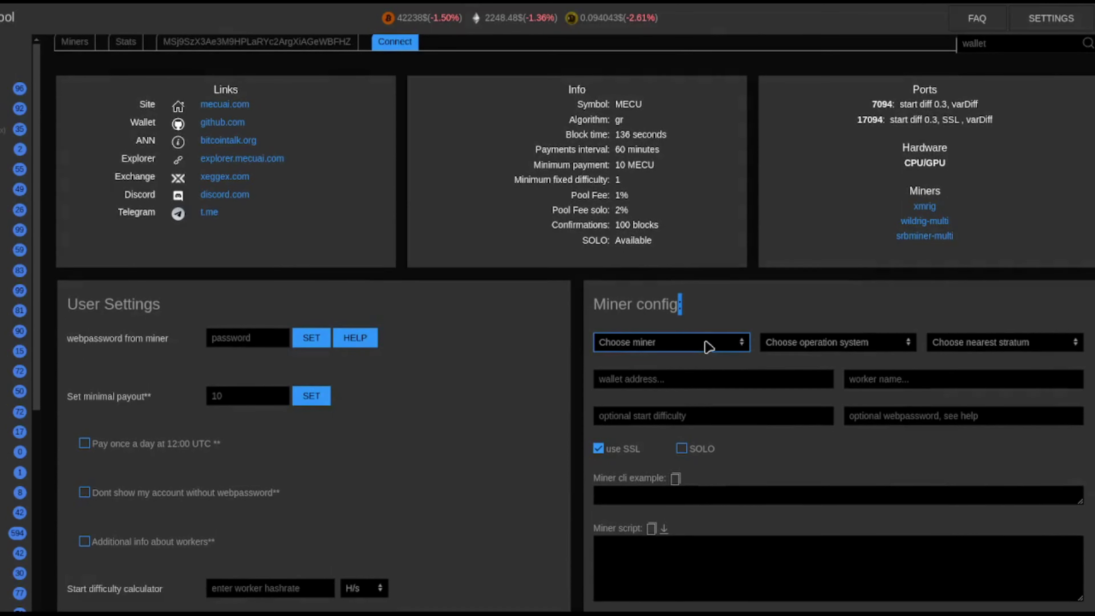
left_click(692, 371)
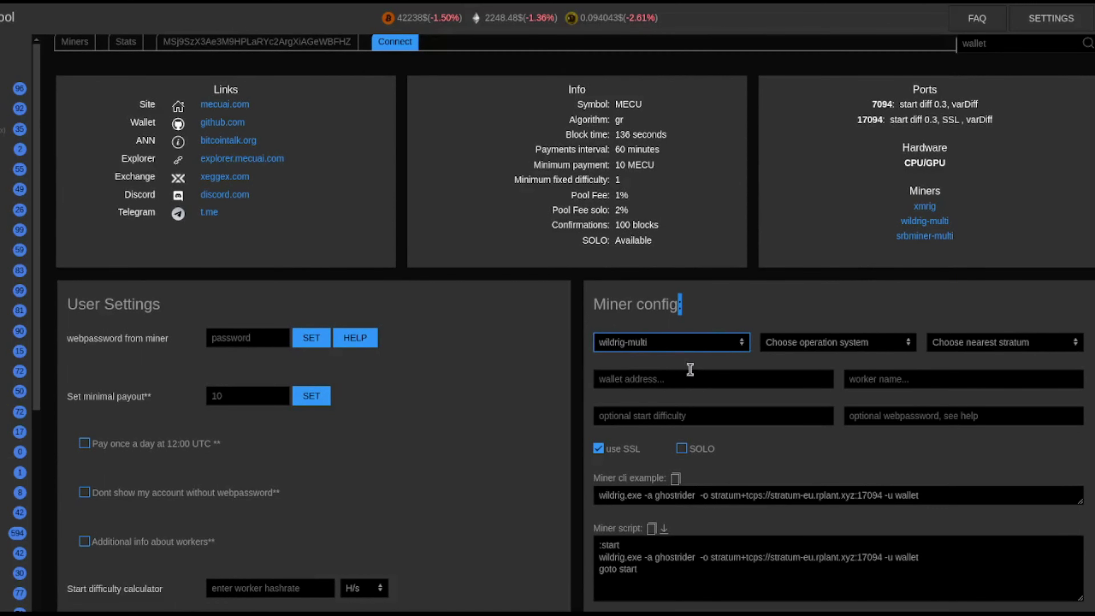
left_click(835, 346)
left_click(826, 366)
left_click(956, 352)
left_click(976, 367)
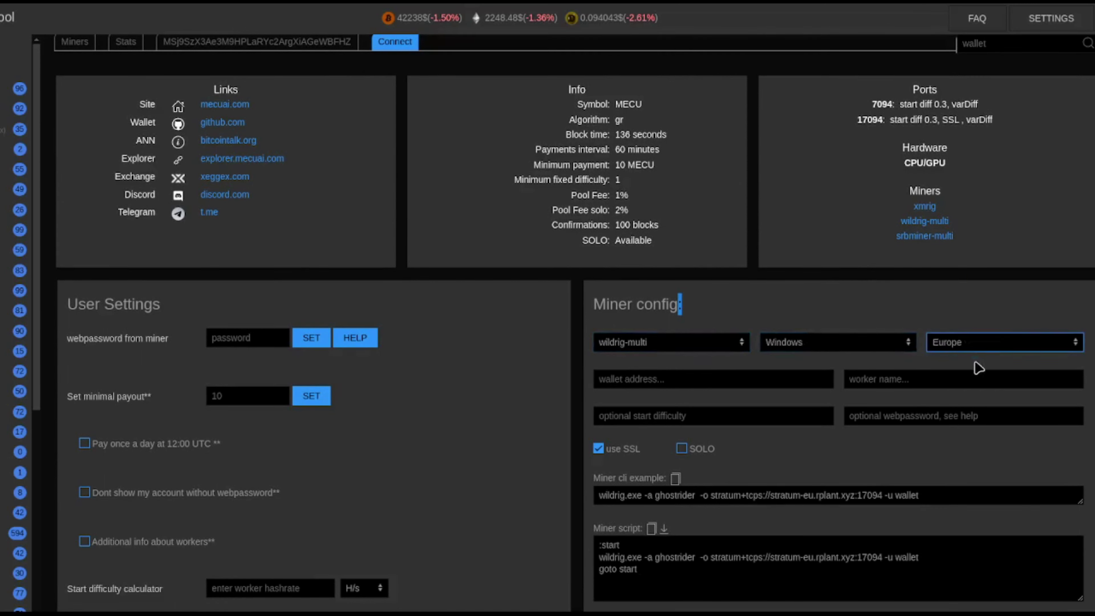
Copy the SSL pool address stratum+tcps://stratum-eu.rplant.xyz:17094 from the miner CLI example
left_click_drag(713, 496, 776, 491)
left_click_drag(616, 449, 608, 468)
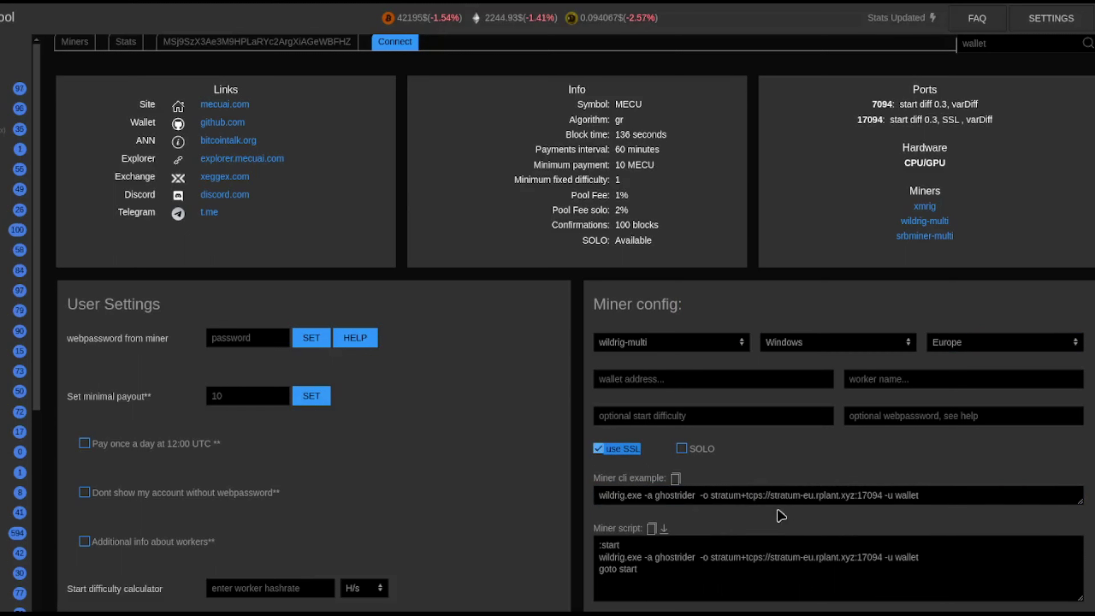
left_click_drag(920, 495, 748, 496)
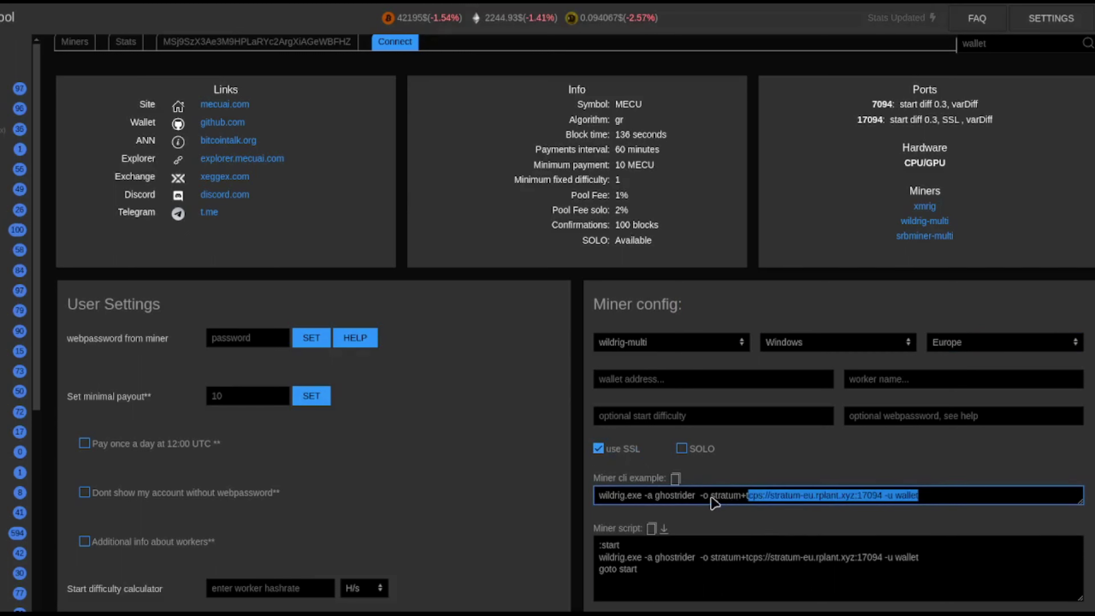
left_click_drag(855, 557, 848, 569)
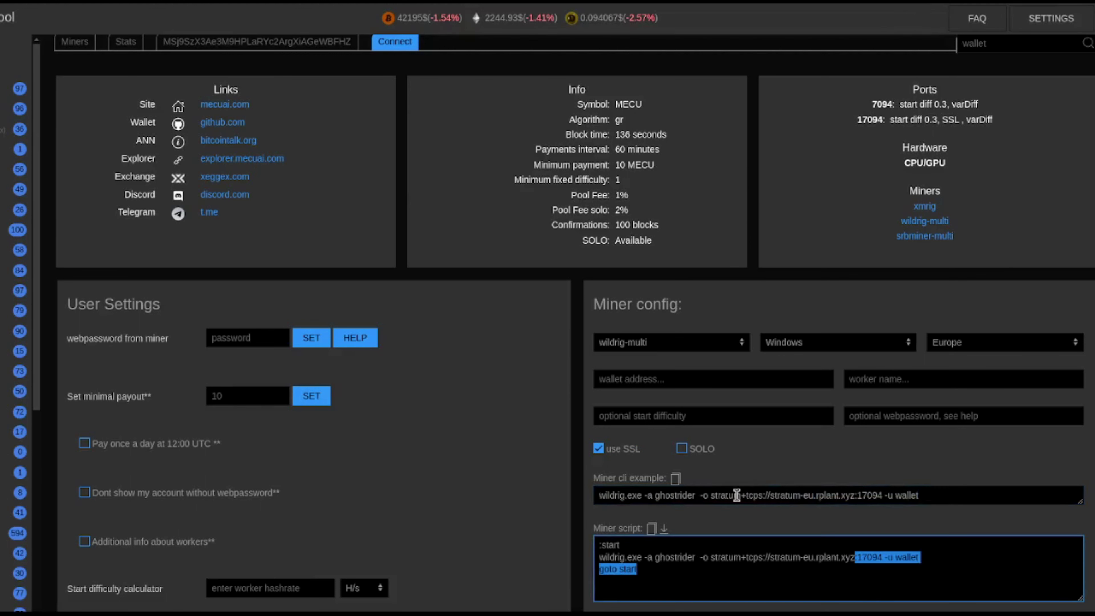
left_click_drag(711, 495, 882, 496)
key("ctrl+c")
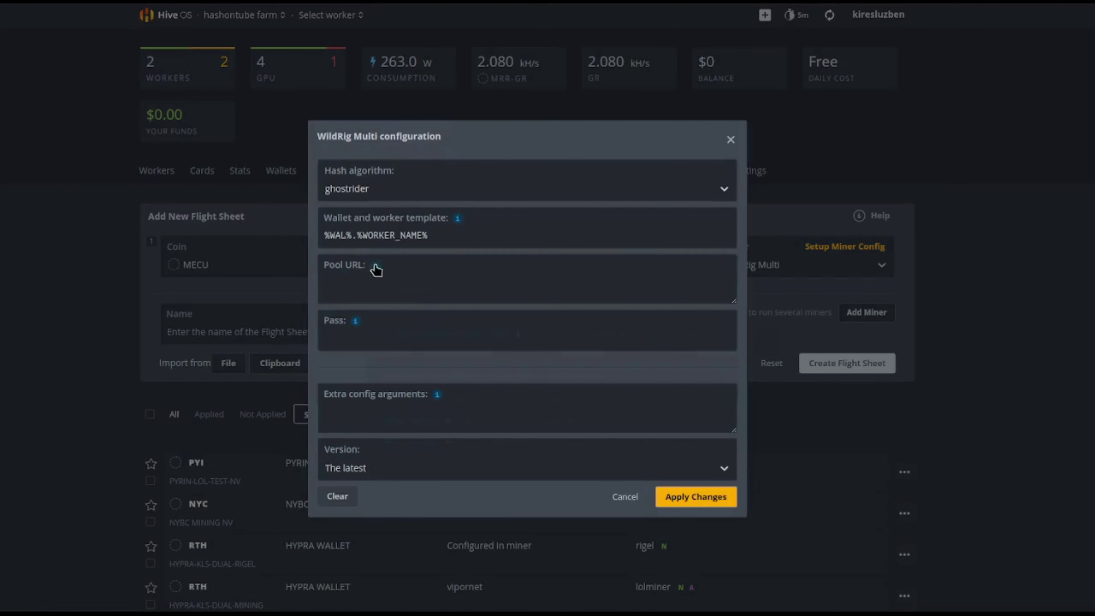
In the WildRig Multi configuration, paste the copied address as the pool URL, fill in the Pass field and apply the changes
left_click(342, 284)
key("ctrl+v")
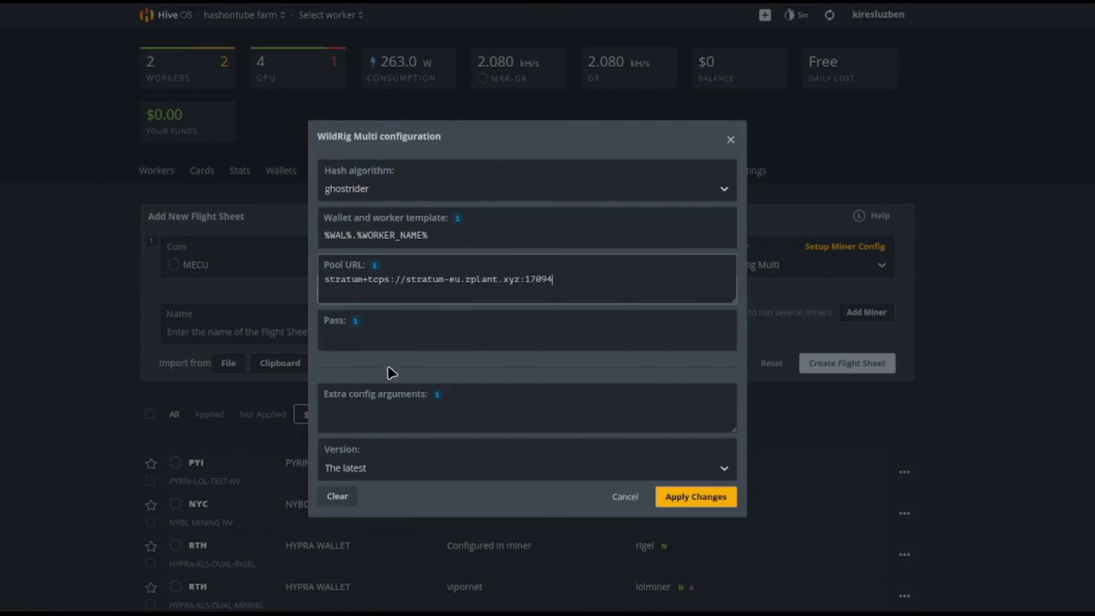
left_click(390, 337)
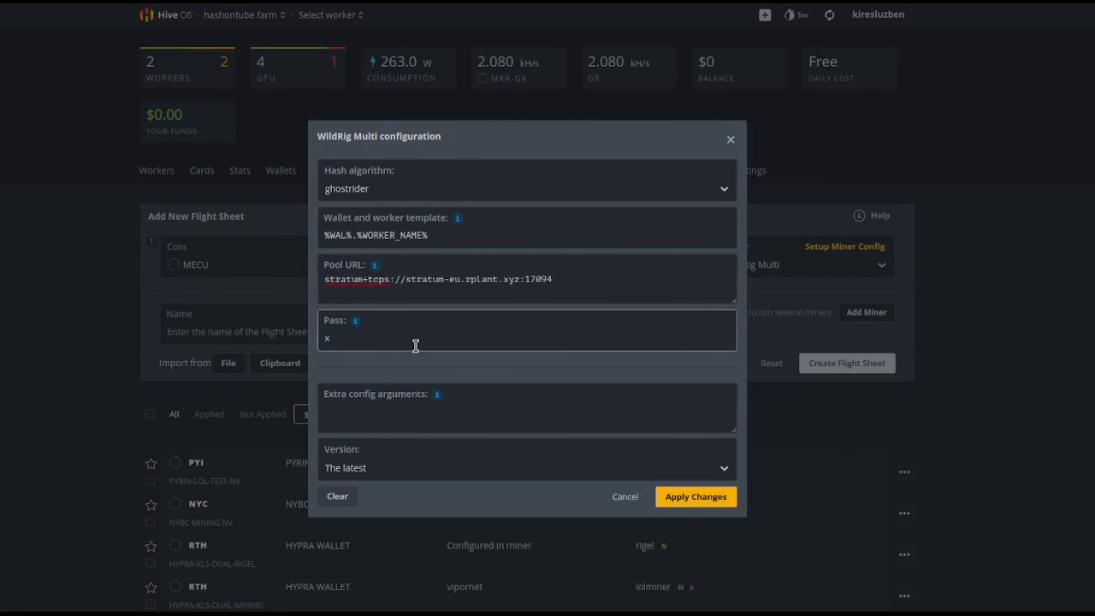
mouse_move(436, 398)
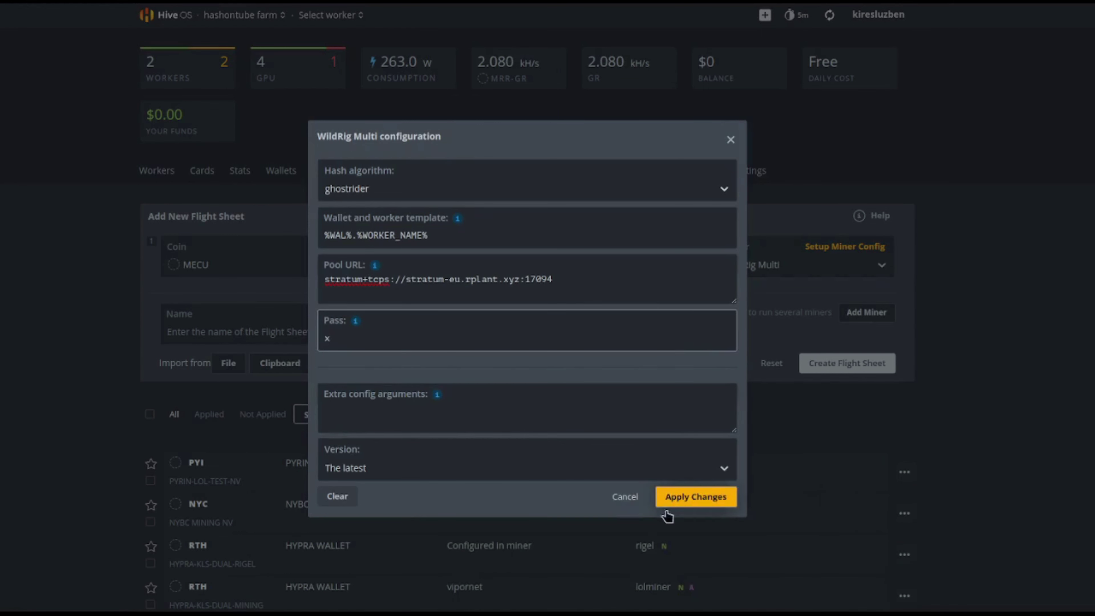
left_click(704, 505)
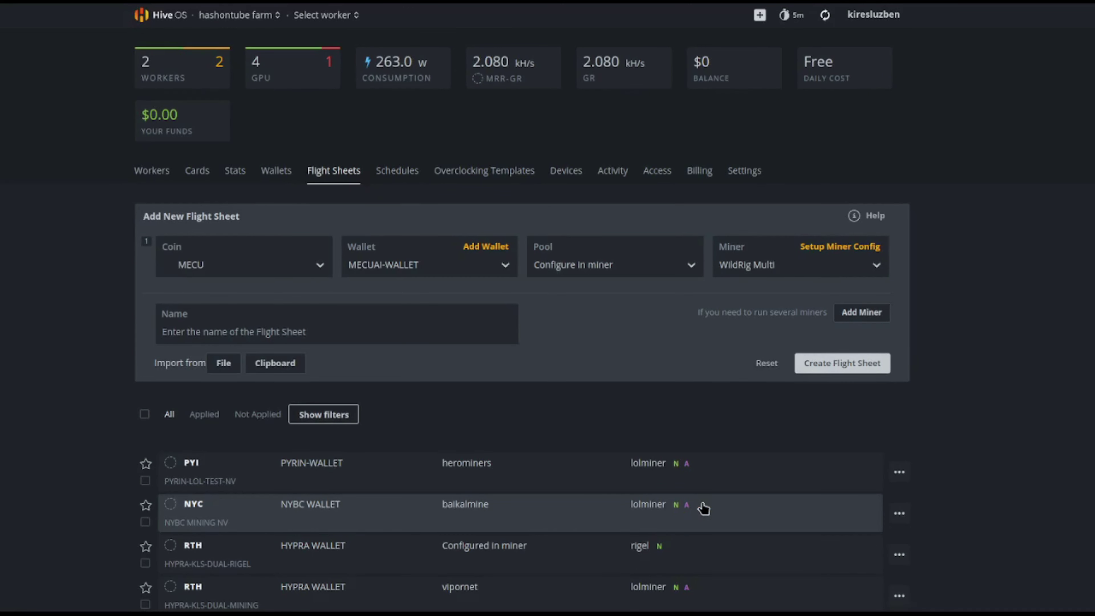
Name the flight sheet MECU-AI-TEST-NV and create it
left_click(319, 327)
type("MECU-AI-TEST-NV")
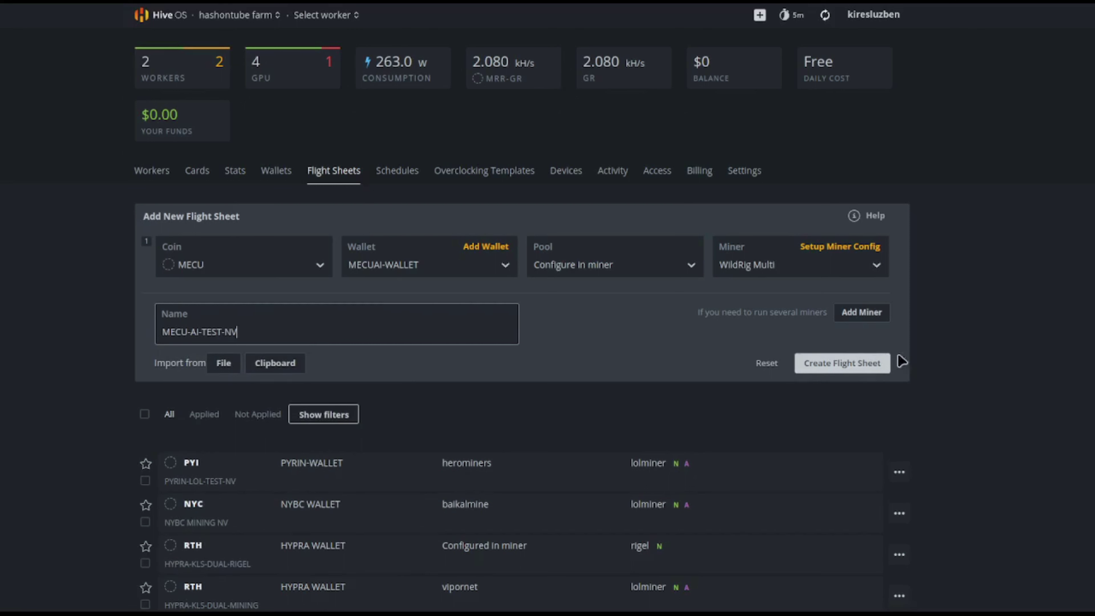
left_click(830, 364)
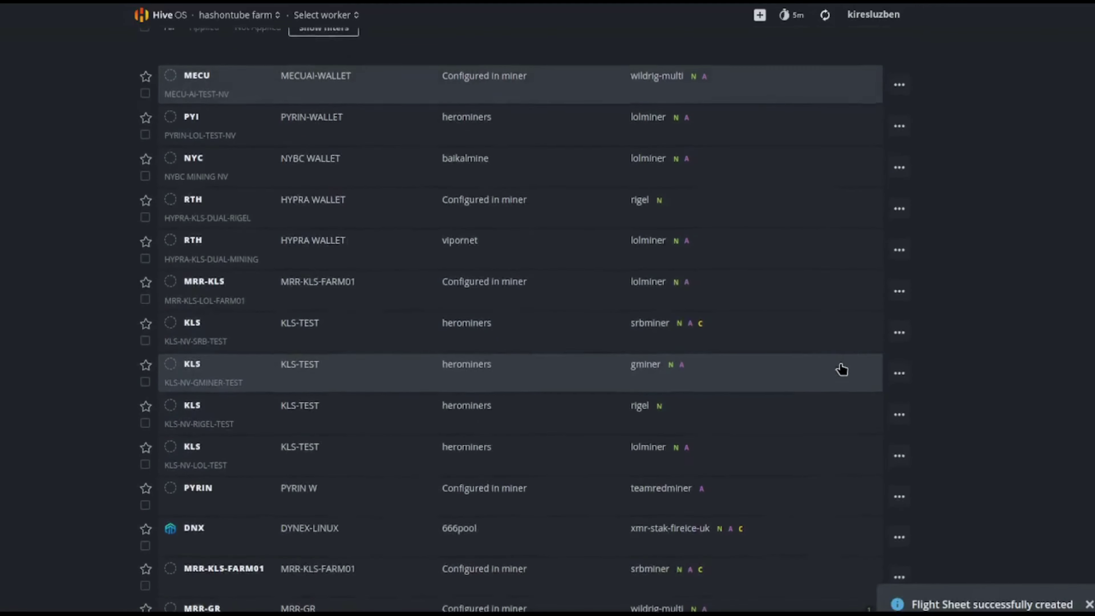
Open the ItsMeTando worker from the farm's worker list and display its available flight sheets
scroll(827, 369, "up", 9)
left_click(156, 174)
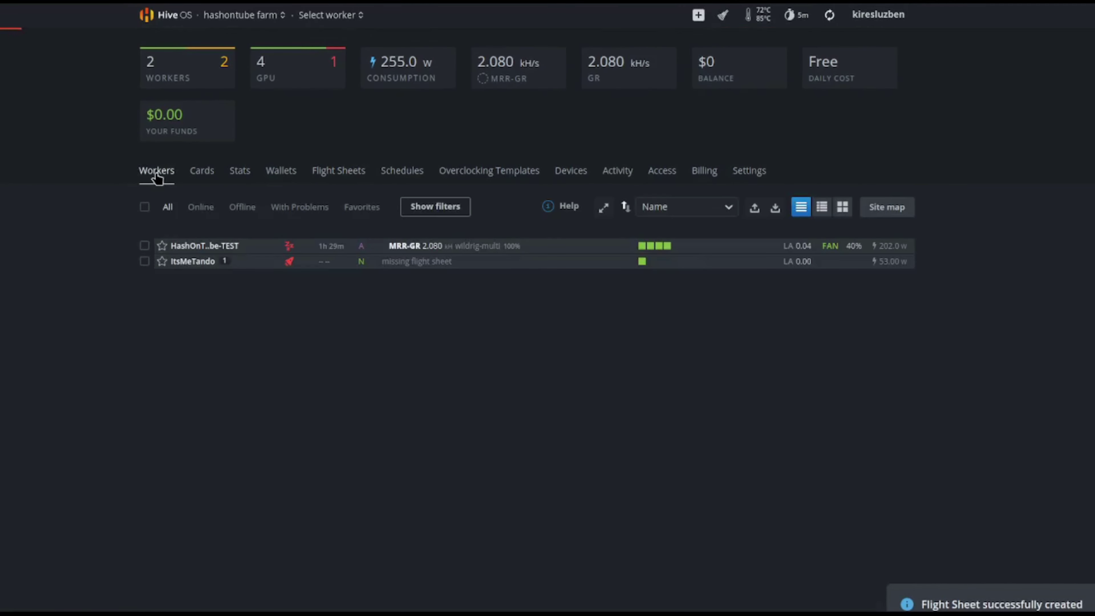
left_click(192, 261)
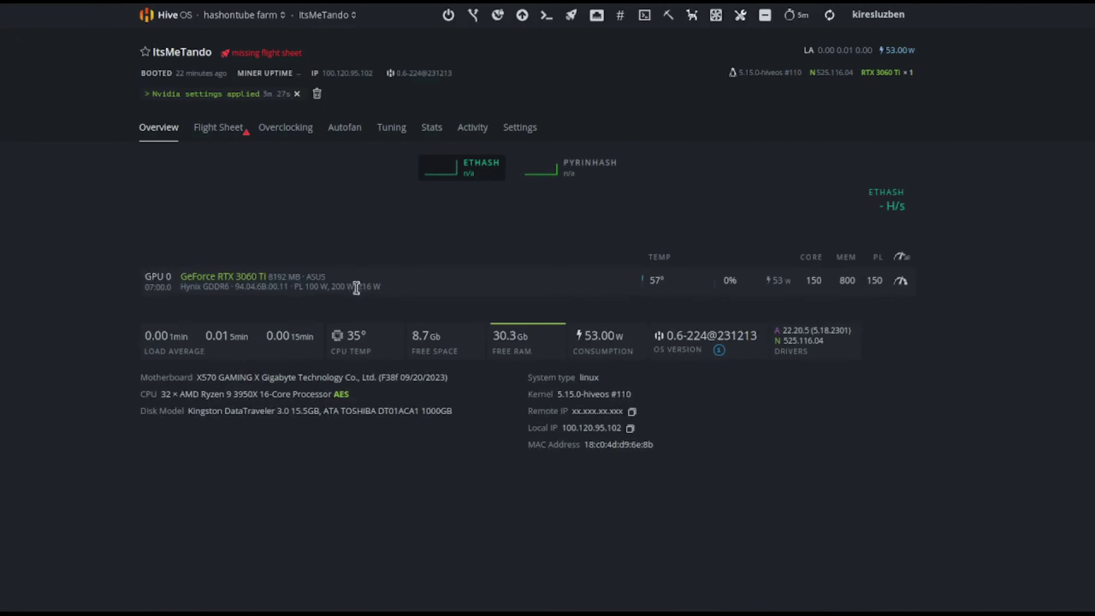
left_click(204, 129)
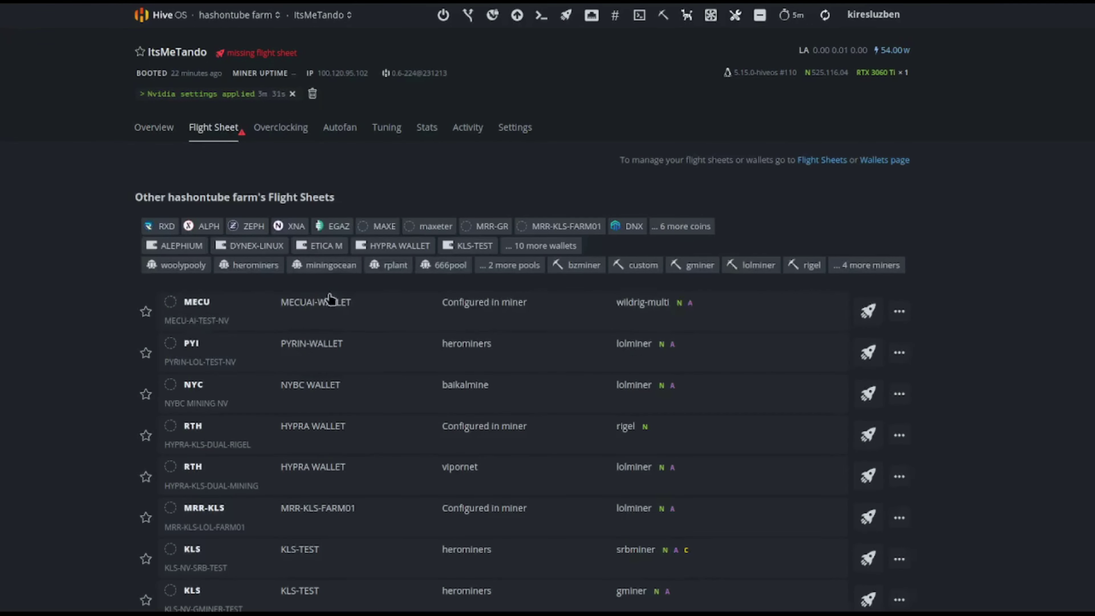
Expand the MECU-AI-TEST-NV flight sheet, apply it to the worker and display the worker's overview
left_click(396, 311)
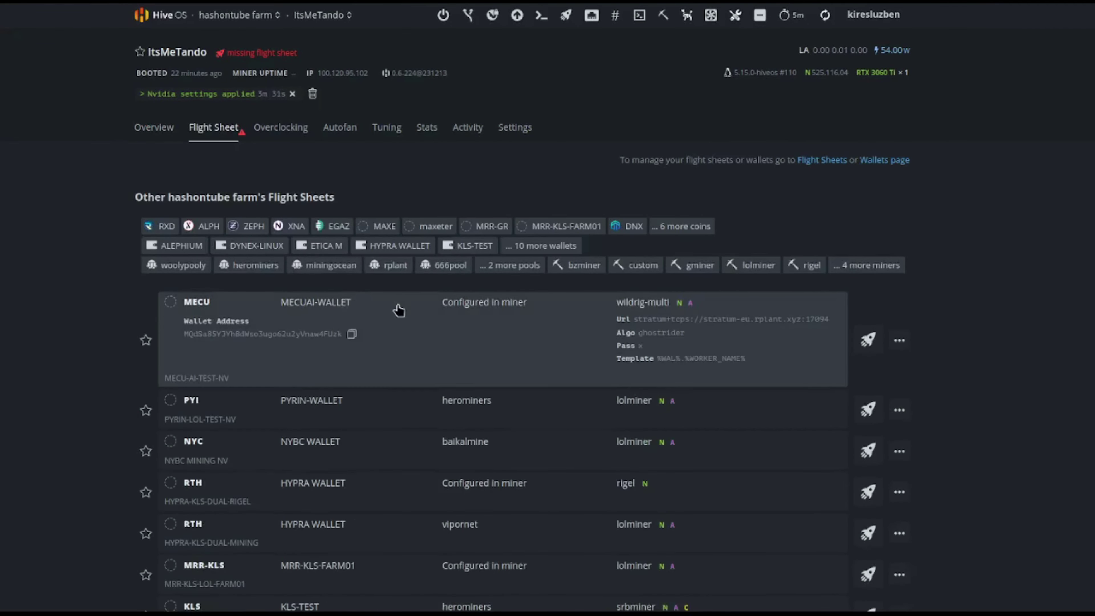
left_click(867, 340)
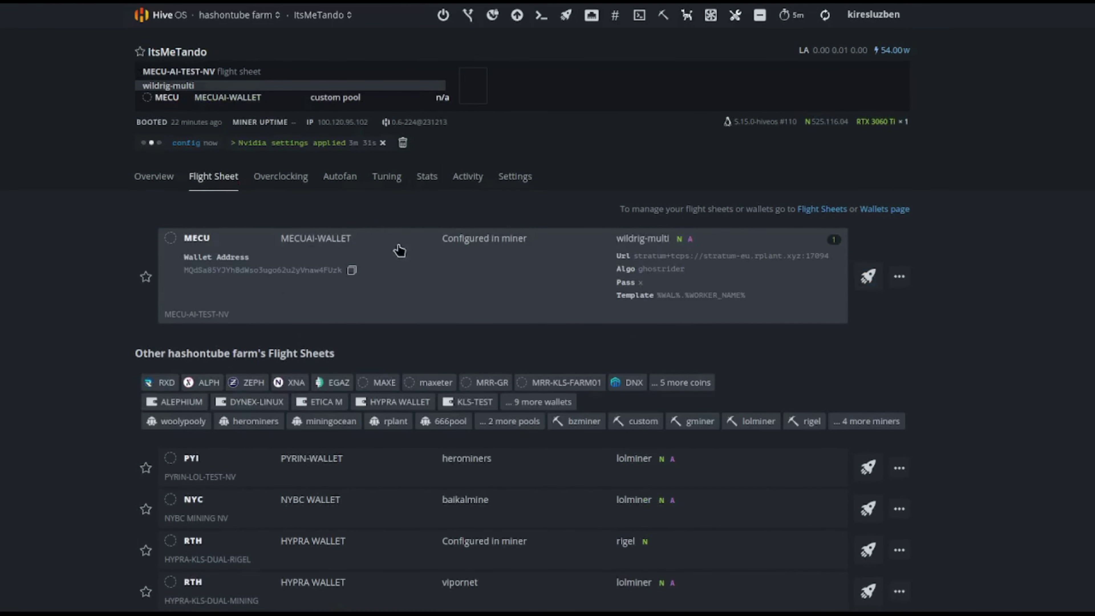
left_click(148, 176)
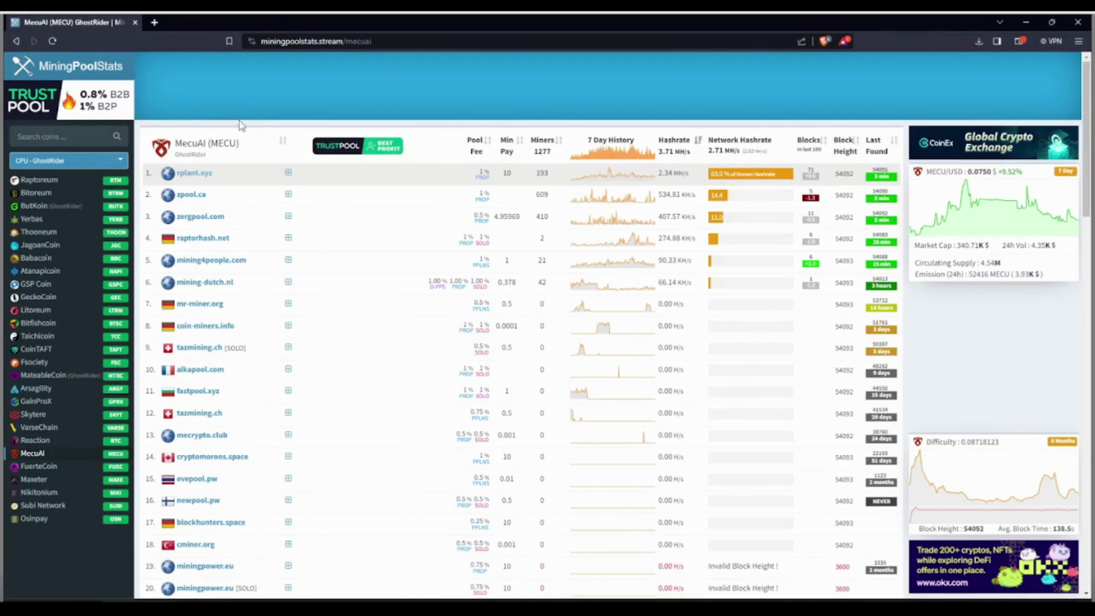
Open the rplant.xyz pool's MecuAI connection details from MiningPoolStats and follow its wildrig-multi miner link
left_click(189, 174)
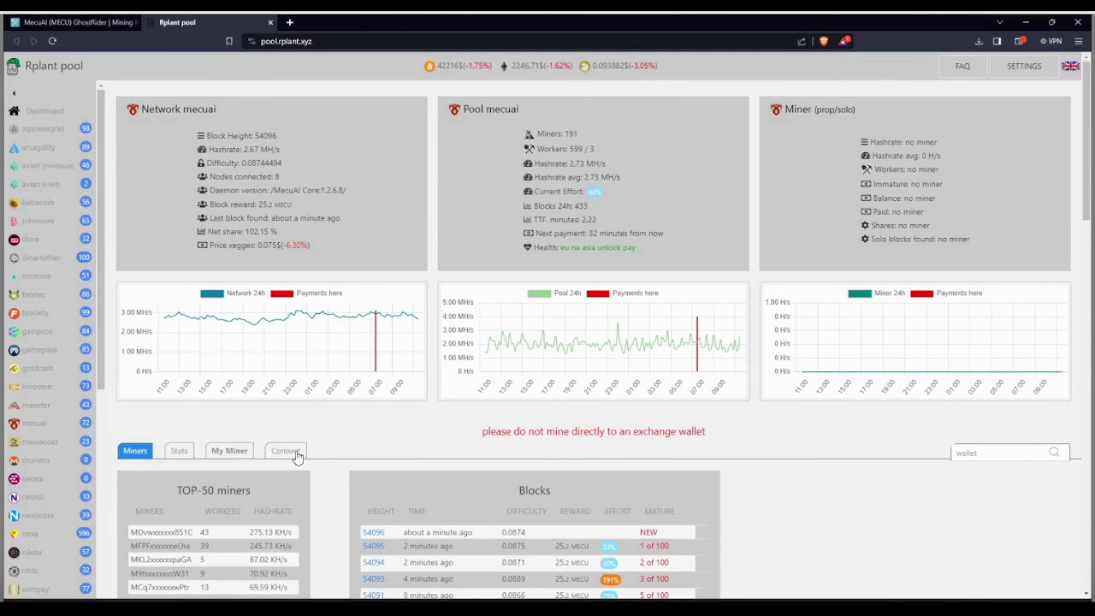
left_click(286, 451)
scroll(373, 410, "down", 5)
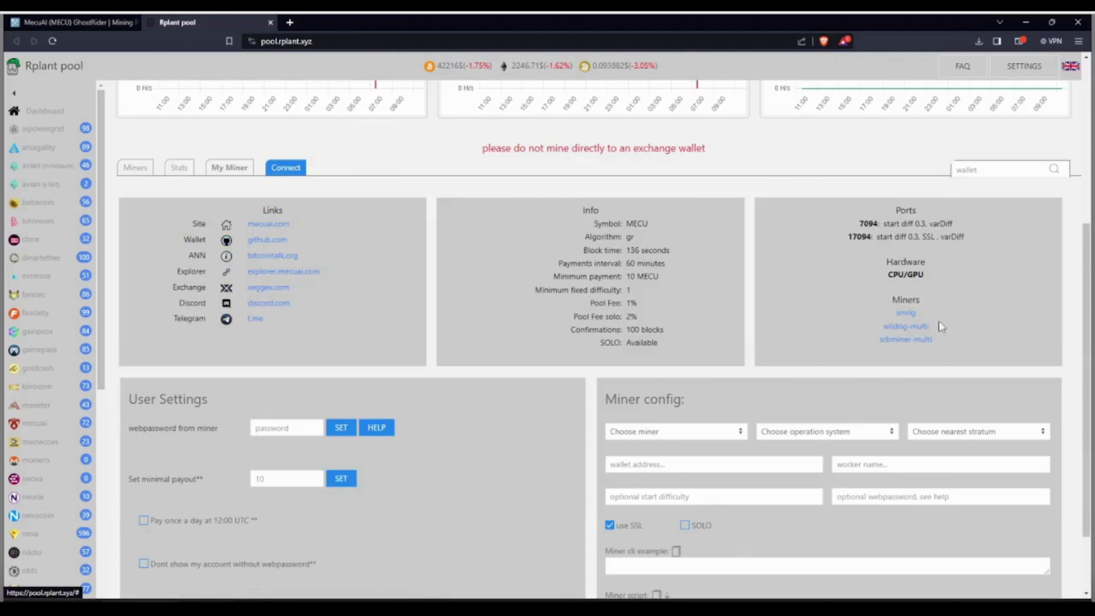
left_click_drag(891, 299, 929, 302)
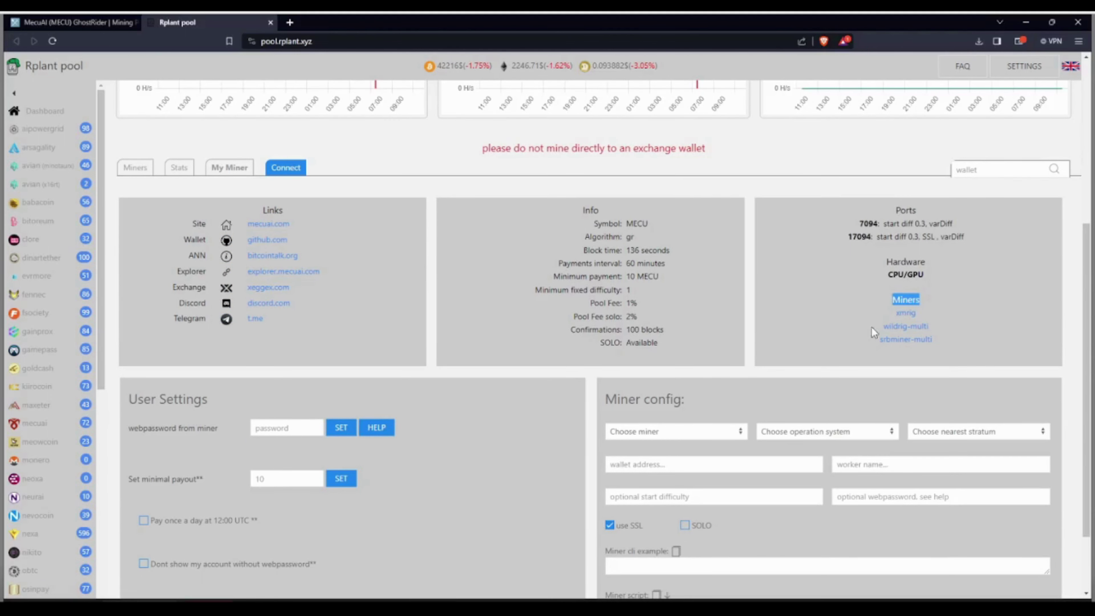
left_click(905, 326)
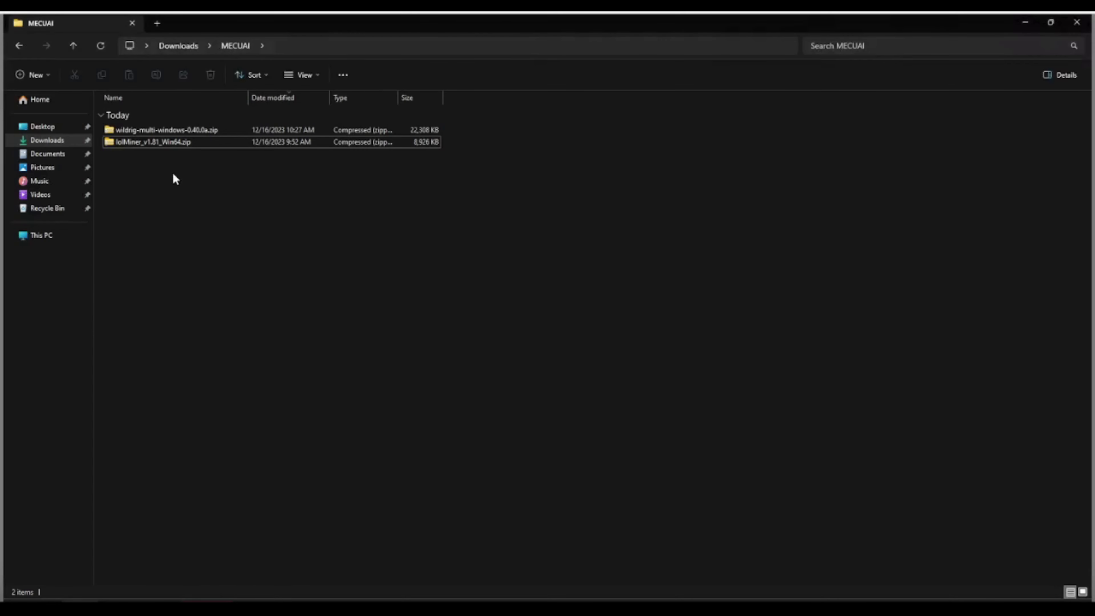
Extract lolMiner_v1.81_Win64.zip with 7-Zip into its own folder inside the MECUAI folder
left_click(169, 131)
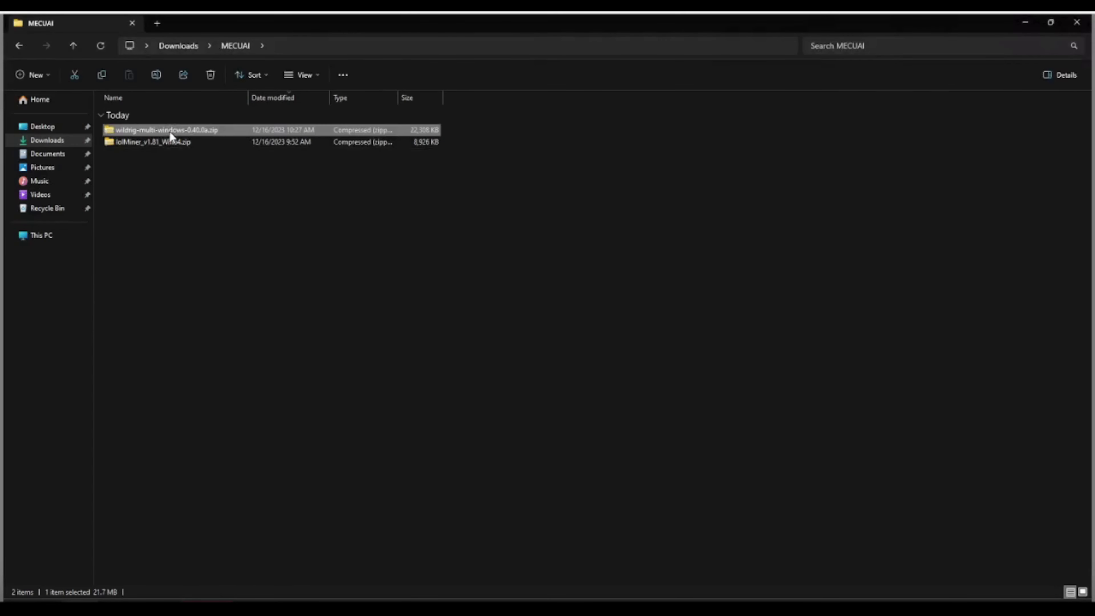
left_click(171, 142)
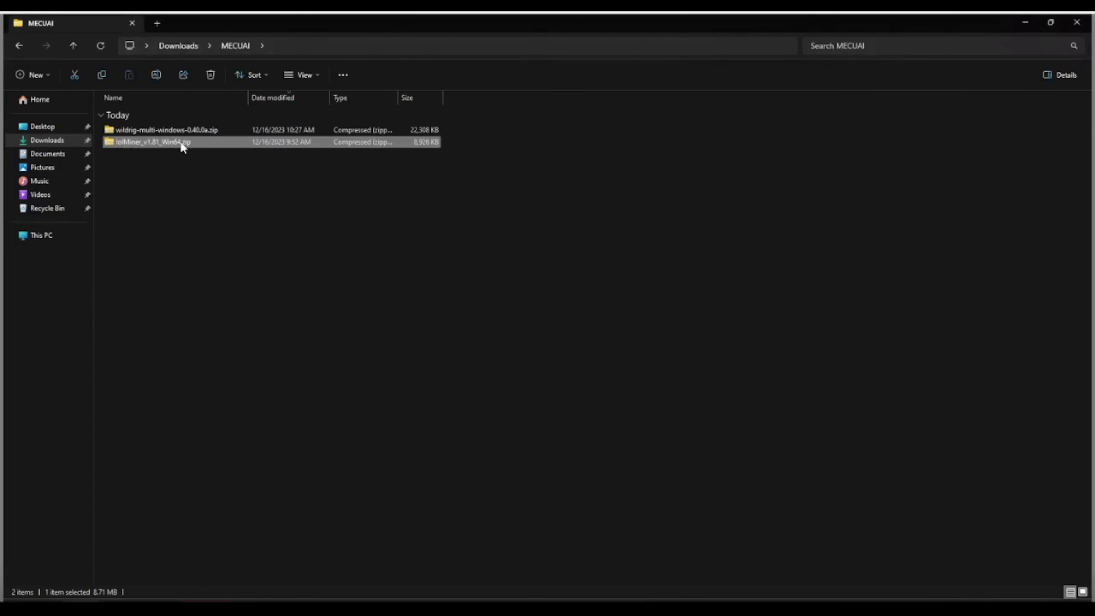
right_click(179, 141)
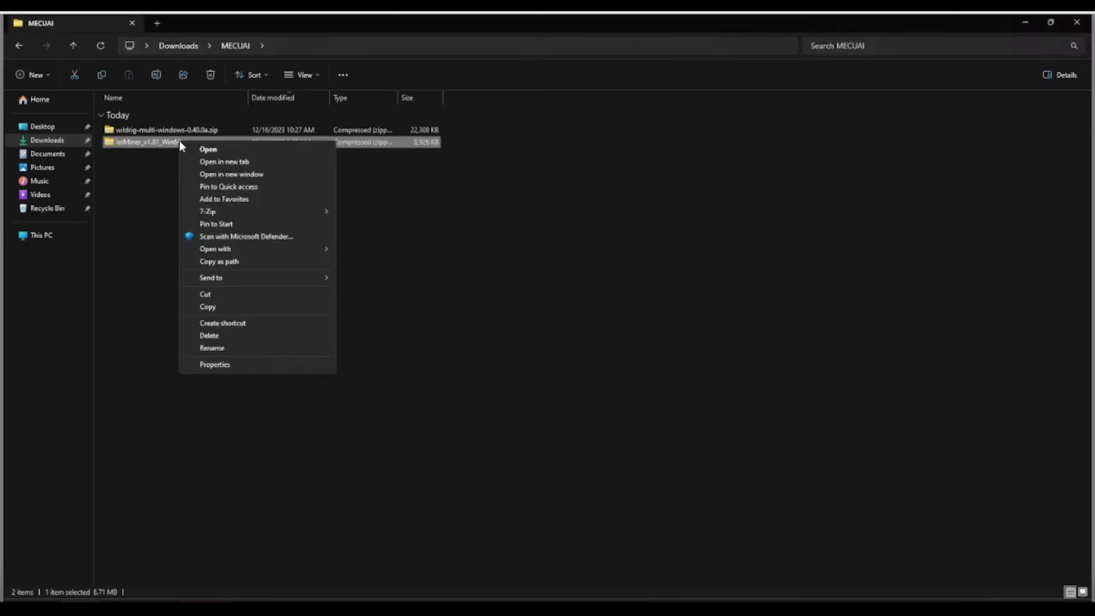
mouse_move(255, 213)
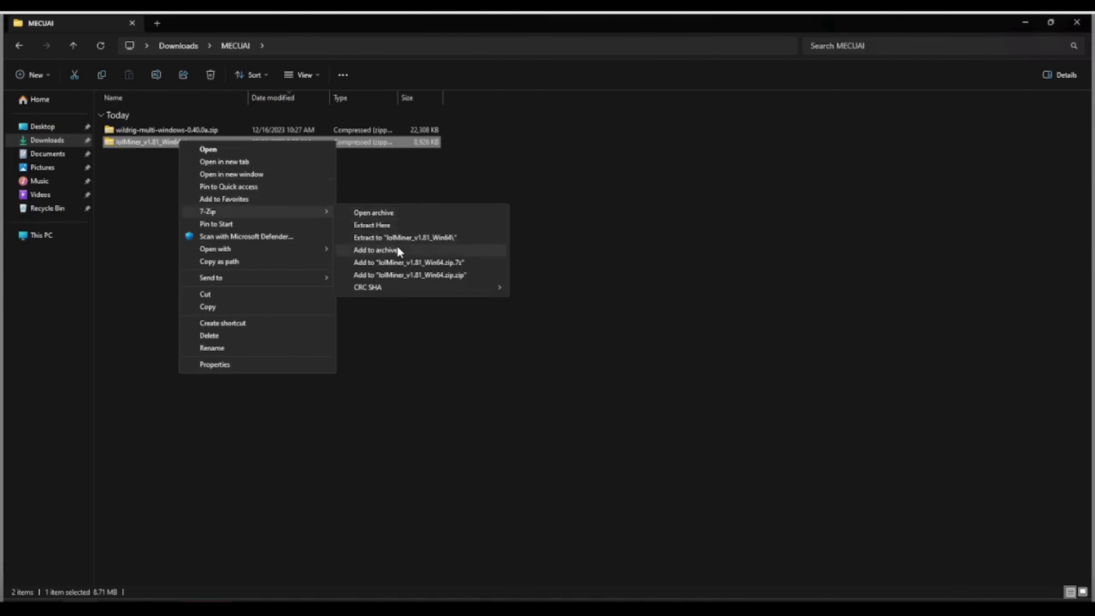
left_click(399, 238)
left_click(172, 157)
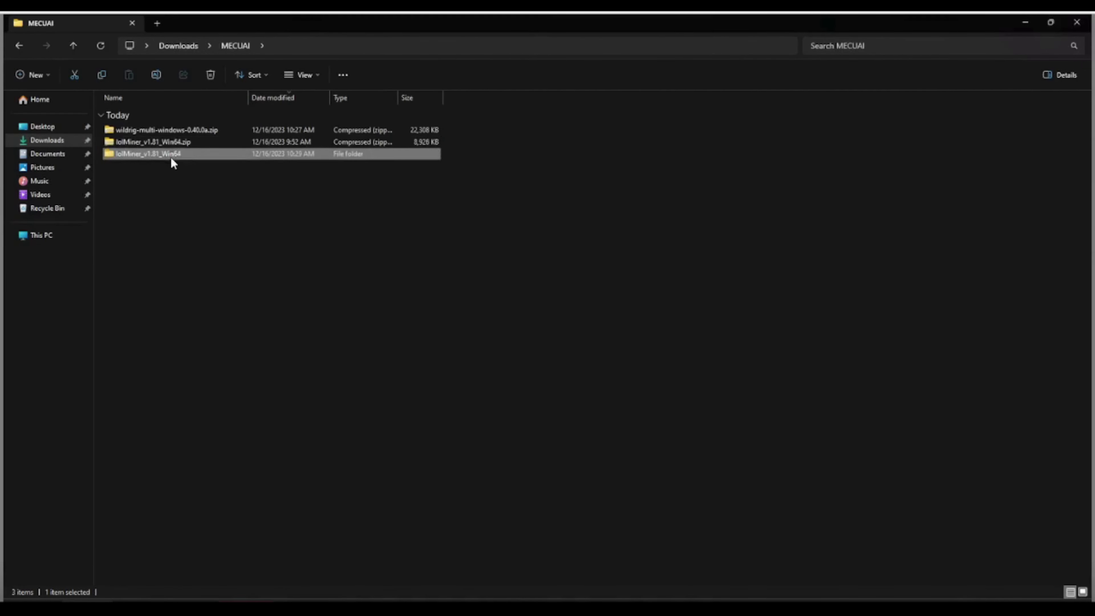
In the extracted lolMiner folder's 1.81 subfolder, set lolMinerGUI.exe to always run as an administrator
double_click(162, 153)
double_click(125, 131)
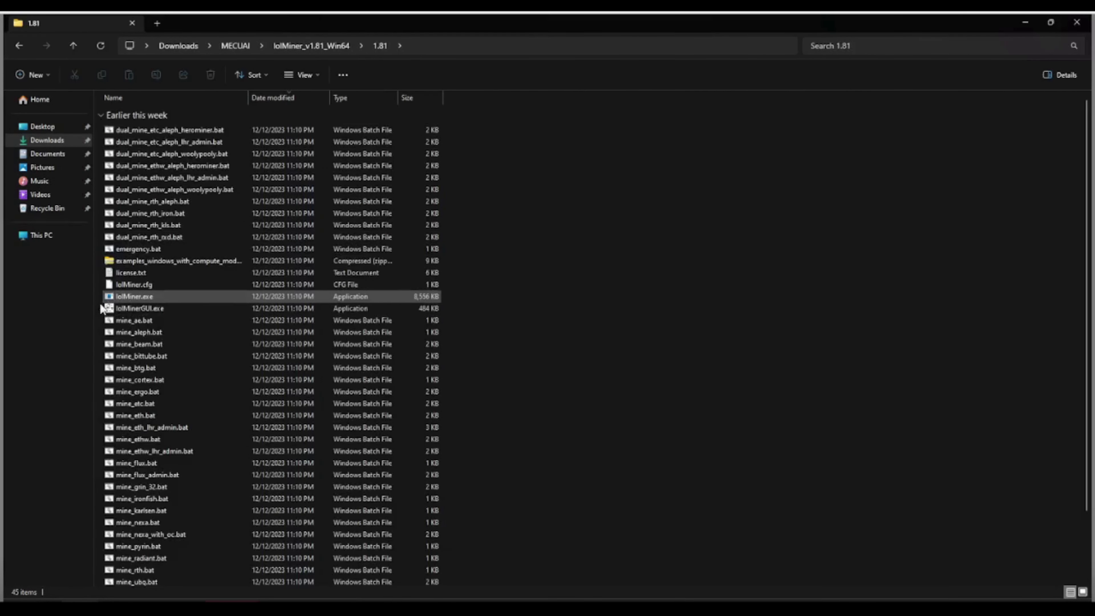
right_click(146, 306)
left_click(183, 506)
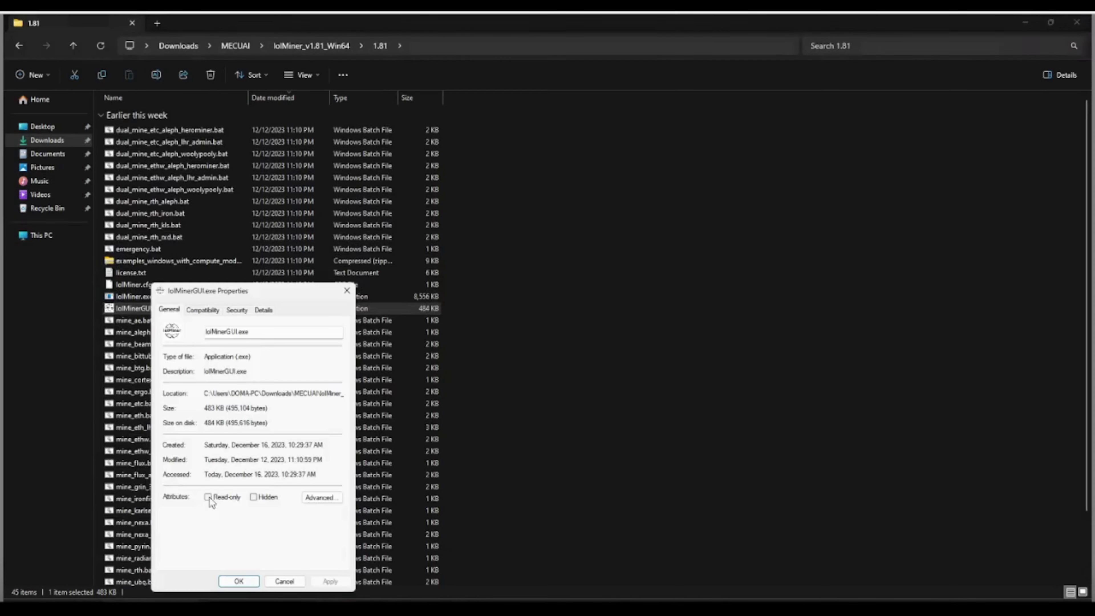
left_click(201, 311)
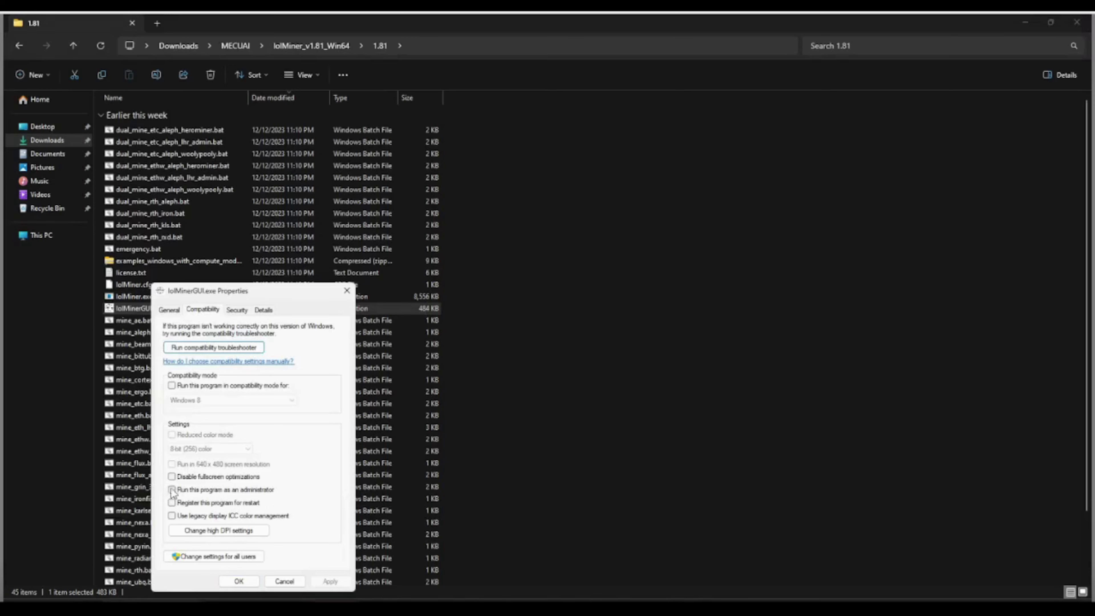
left_click(189, 492)
left_click(331, 582)
left_click(238, 580)
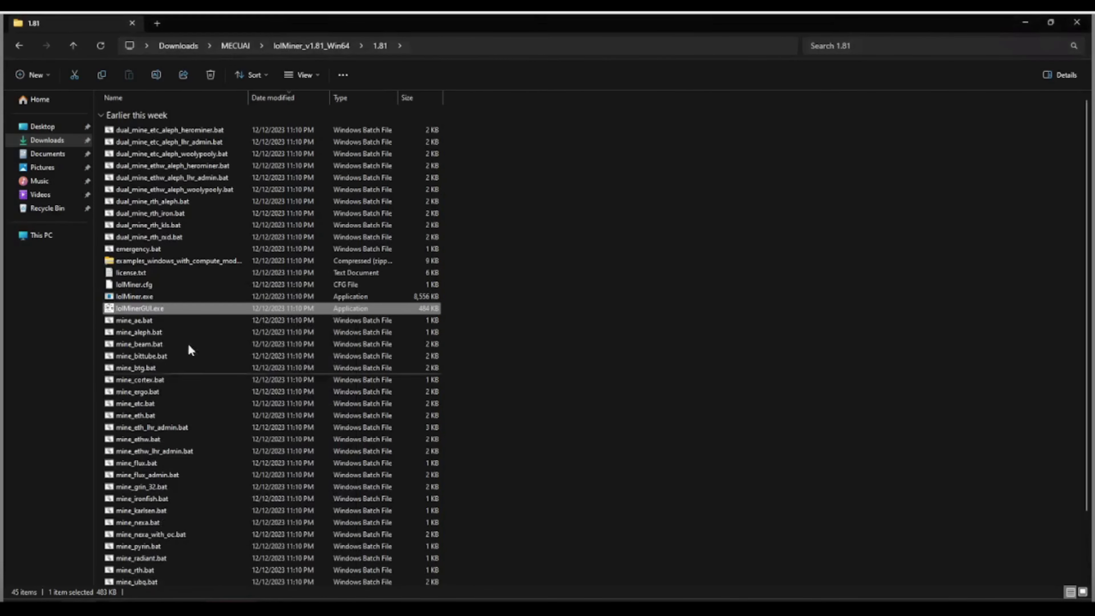
Launch lolMinerGUI.exe and move its window clear of the file list
right_click(139, 309)
left_click(267, 314)
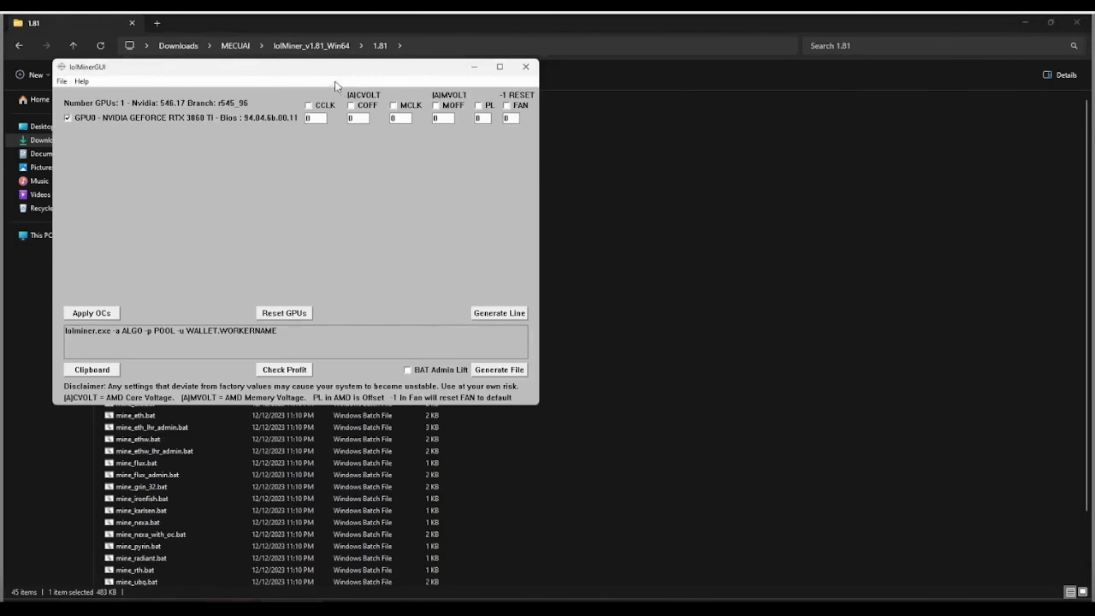
left_click_drag(559, 115, 739, 169)
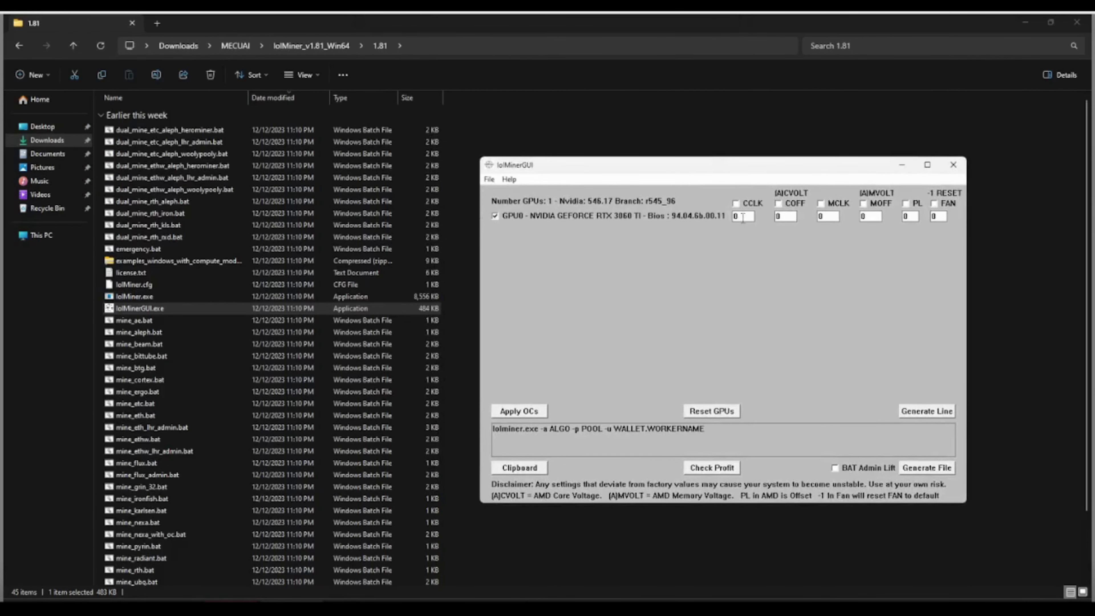
For GPU0, enable CCLK and COFF and set them to 1500 and 150
type("1500")
left_click(735, 204)
double_click(783, 217)
type("150")
Enable MCLK at 5000, PL at 150 and FAN at 45 for GPU0, apply the overclocks and minimize lolMinerGUI
left_click(821, 203)
mouse_move(230, 606)
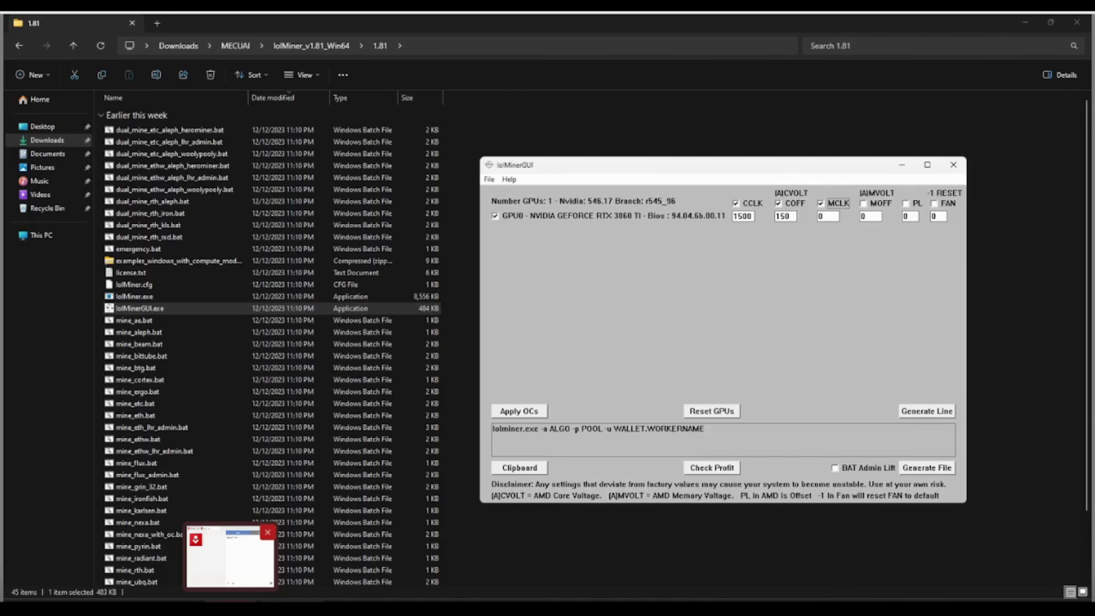
double_click(833, 218)
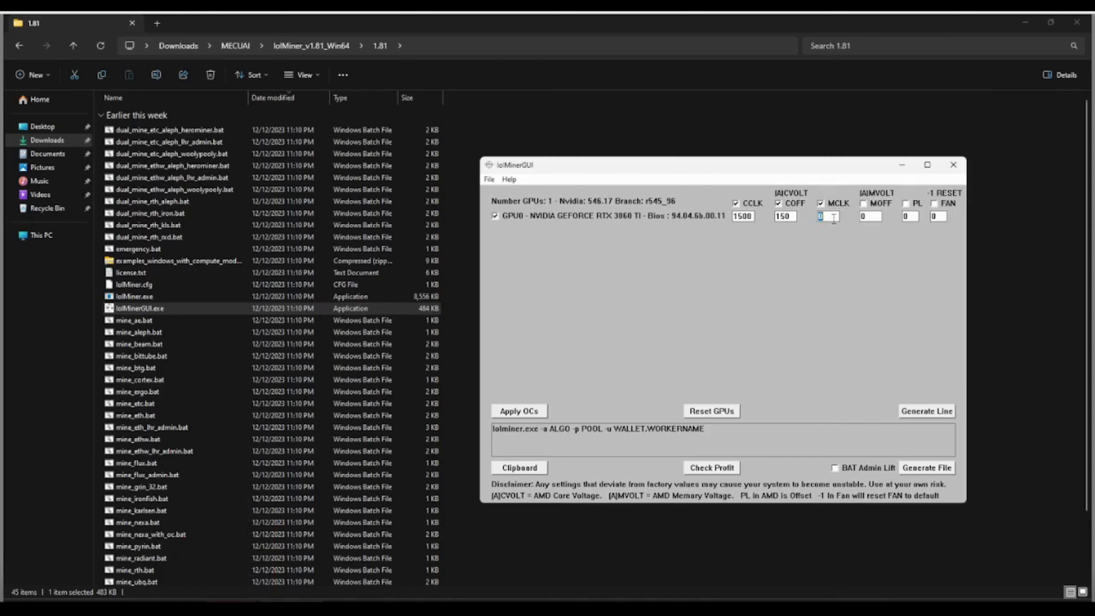
type("500015045")
left_click(905, 203)
left_click(934, 203)
left_click(533, 411)
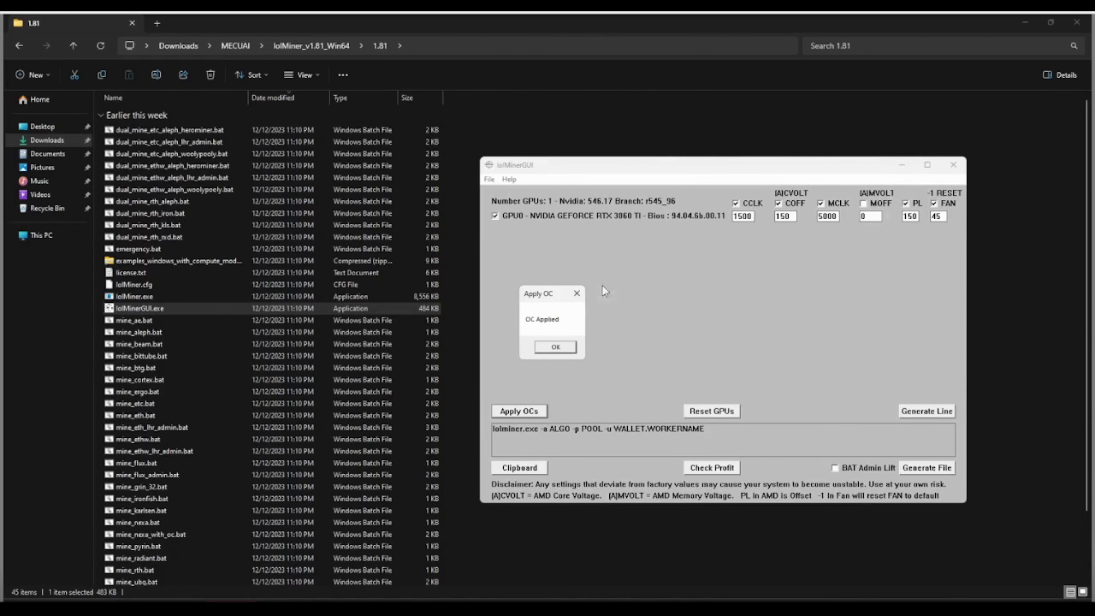
left_click(560, 347)
left_click(902, 165)
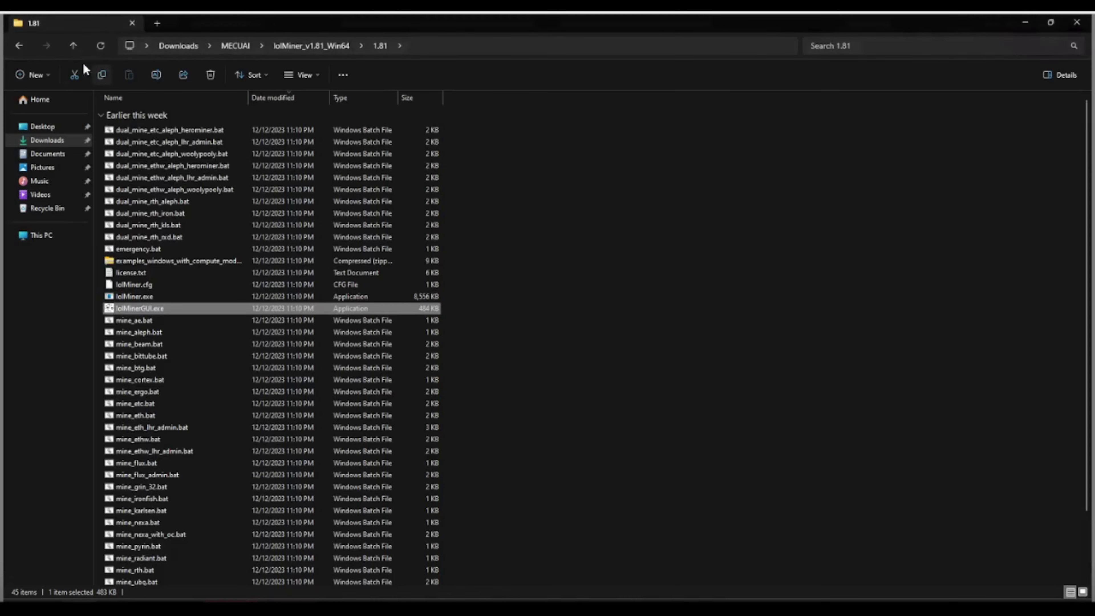
Return to the MECUAI folder and select wildrig-multi-windows-0.40.0a.zip
left_click(73, 45)
left_click(73, 45)
left_click(138, 129)
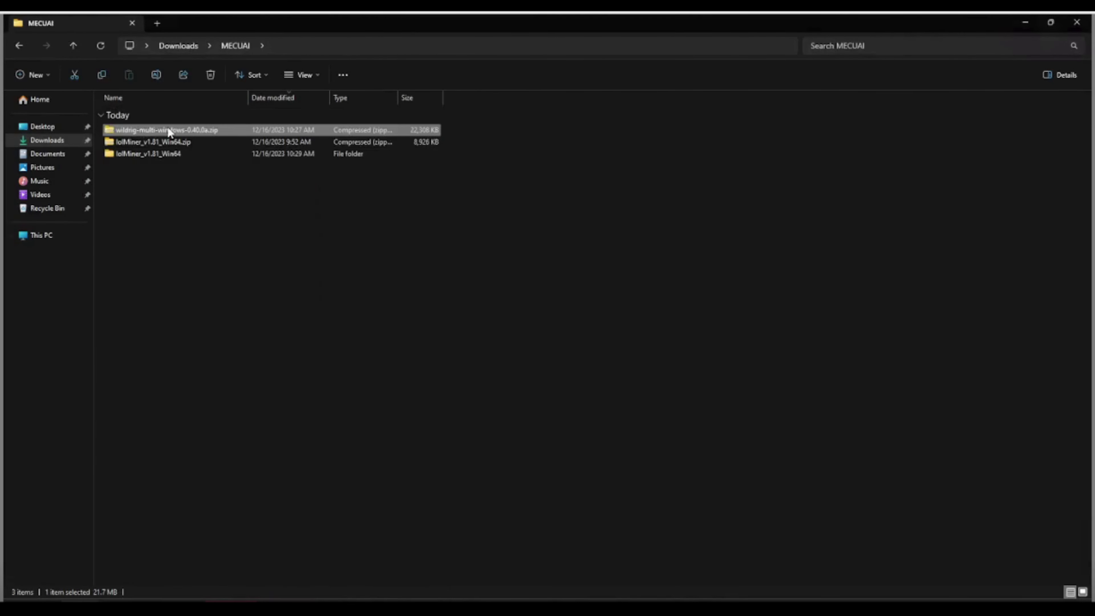